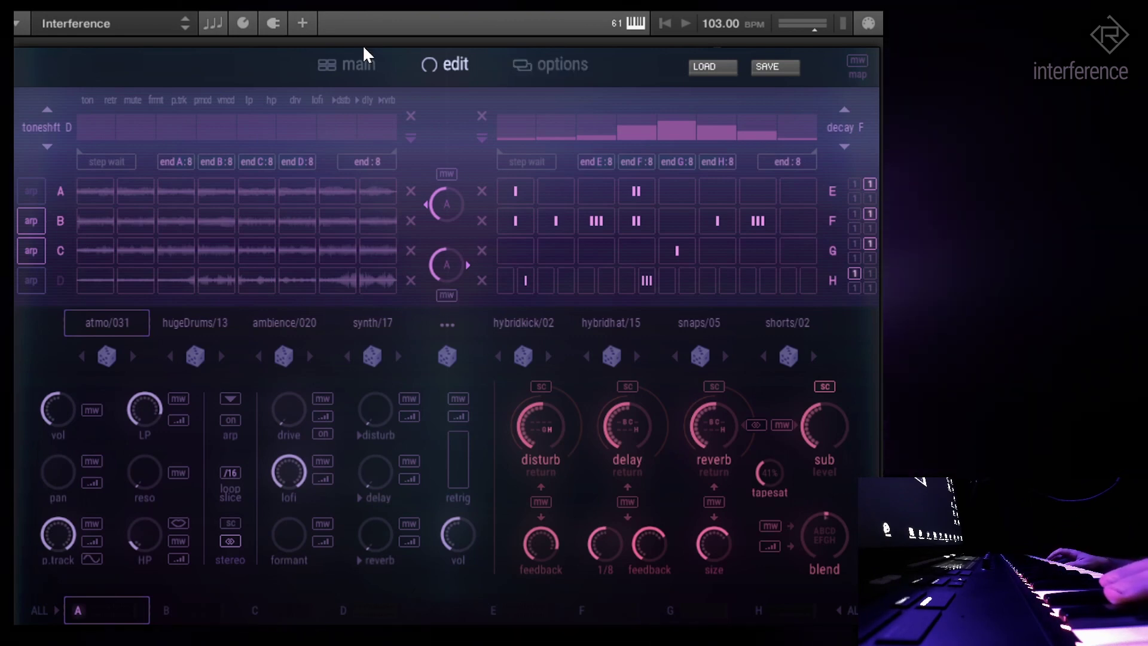
# - Go back to the main page with the init preset browser and eight sample slots
pyautogui.click(359, 65)
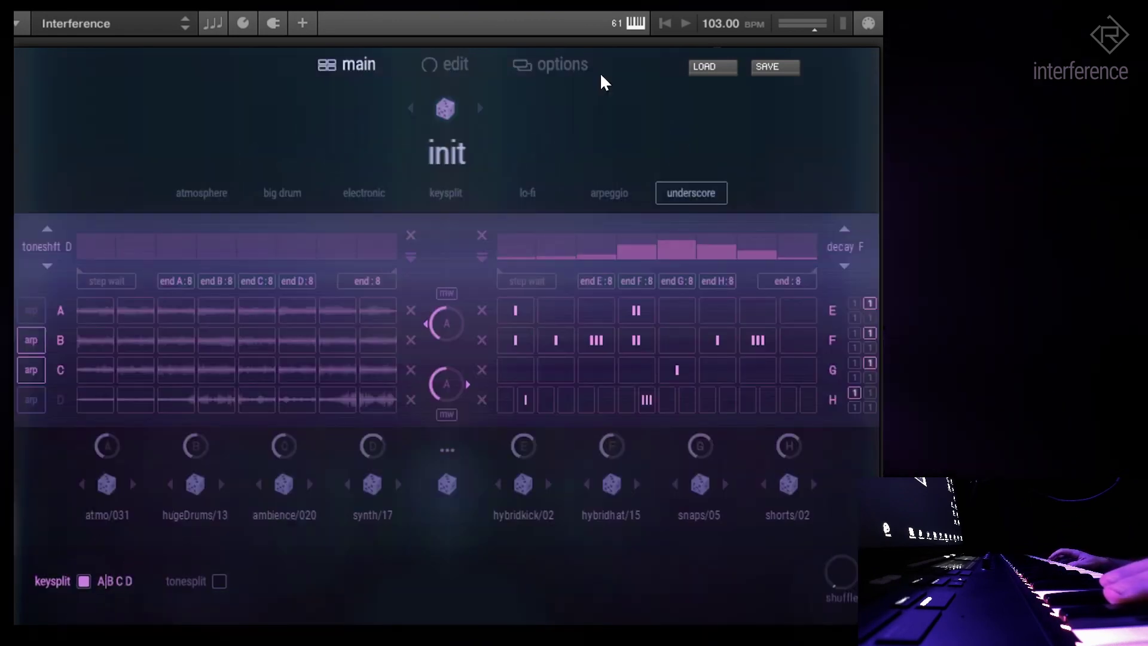
# - Look over the global options, then bring up slot E's hybridkick/02 settings on the edit page
pyautogui.click(560, 73)
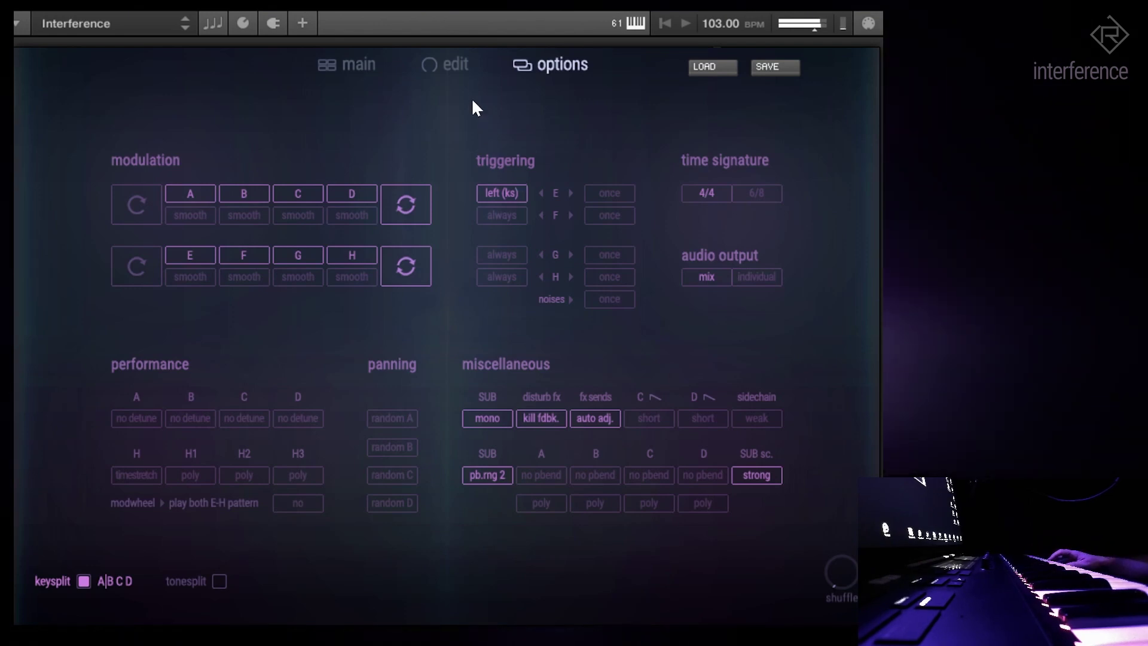
pyautogui.click(461, 67)
pyautogui.click(508, 604)
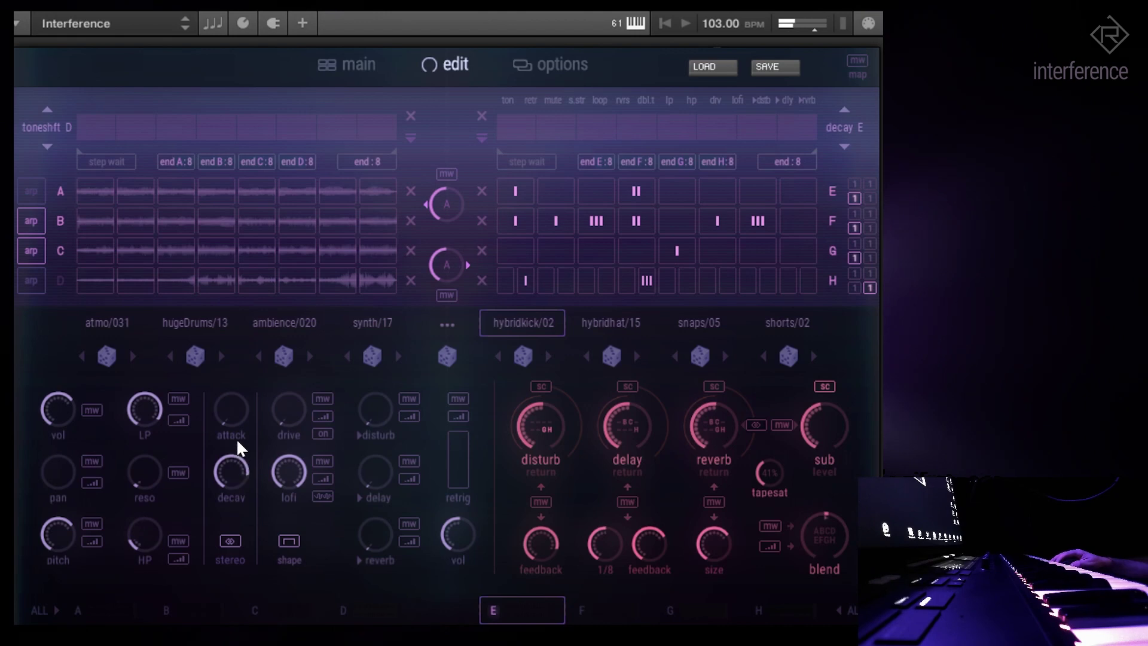
# - Step slot E's kick sample forward twice to hybridkick/04, then view the global options
pyautogui.click(548, 356)
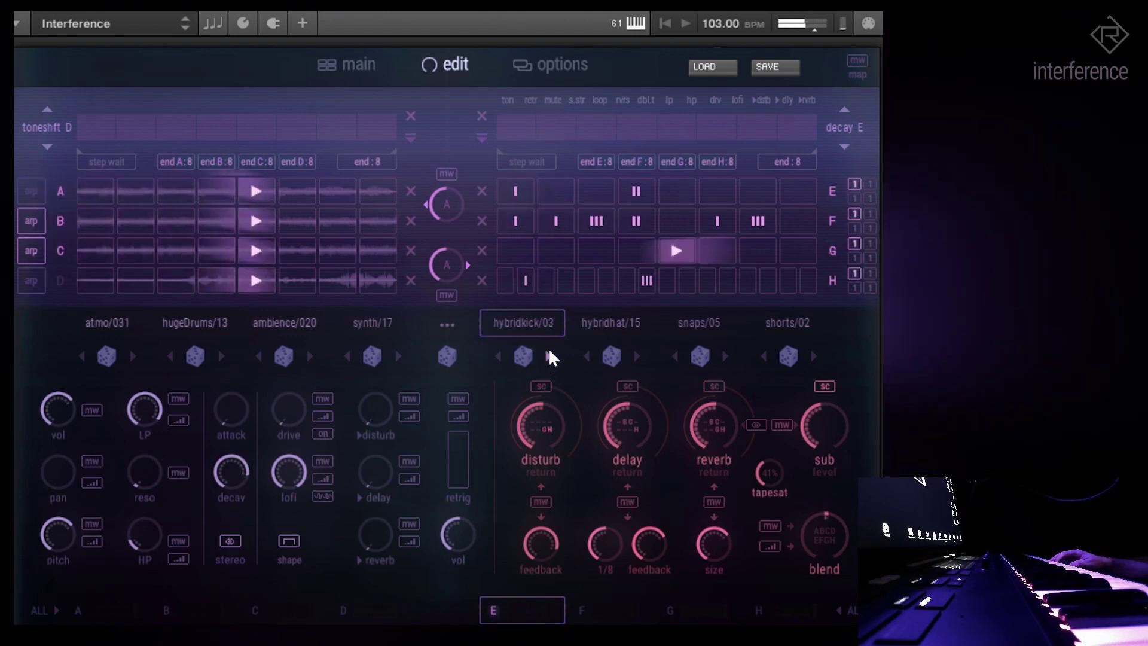
pyautogui.click(548, 356)
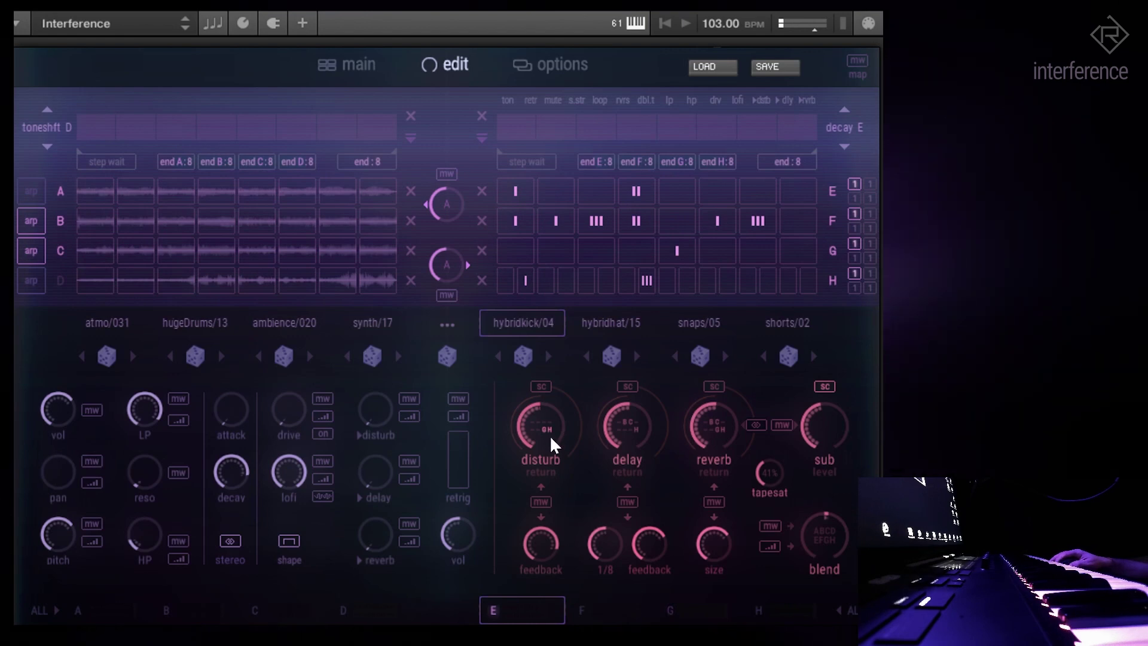
pyautogui.click(558, 67)
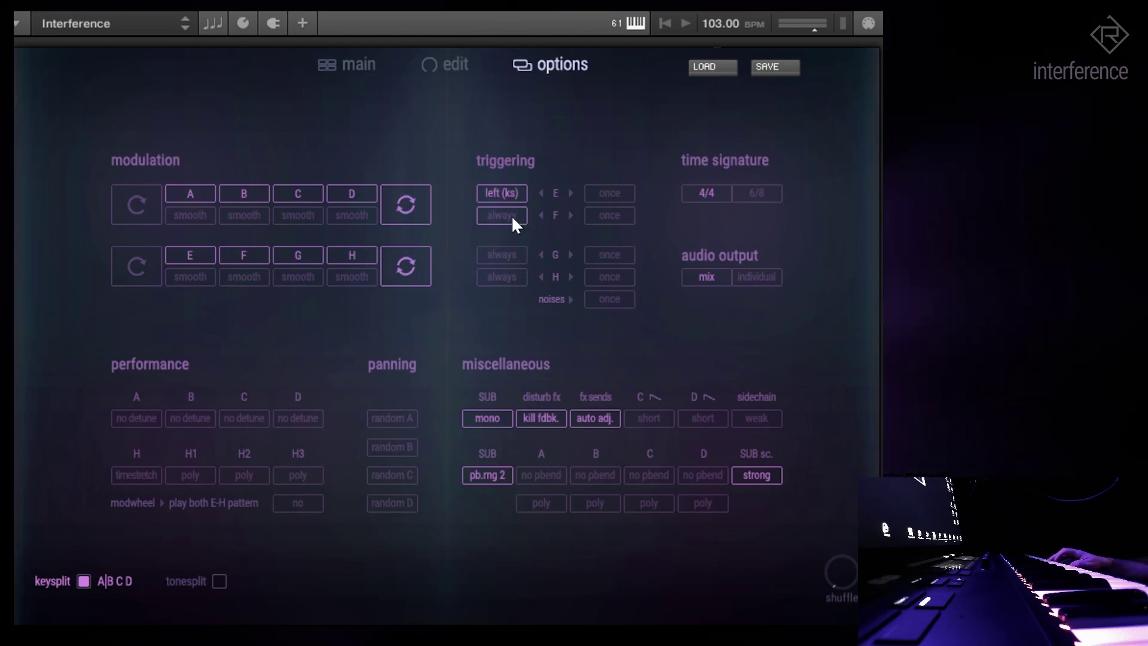
# - Switch F, G and H triggering from 'always' to 'left (ks)' and return to the main page
pyautogui.click(510, 256)
pyautogui.click(506, 275)
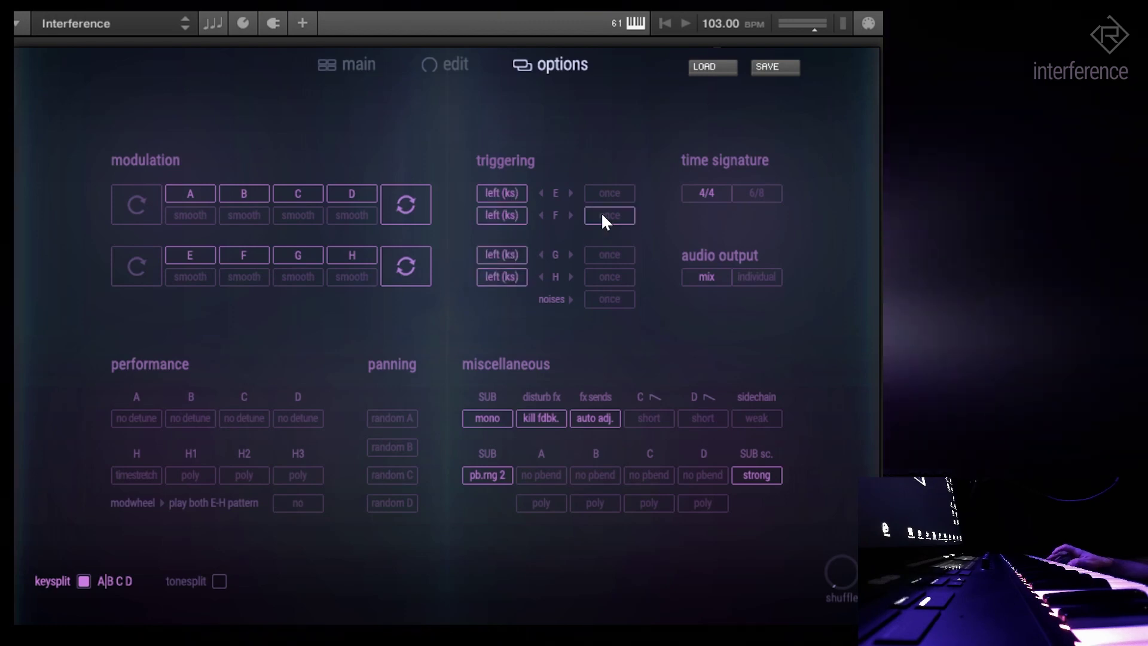
pyautogui.click(356, 67)
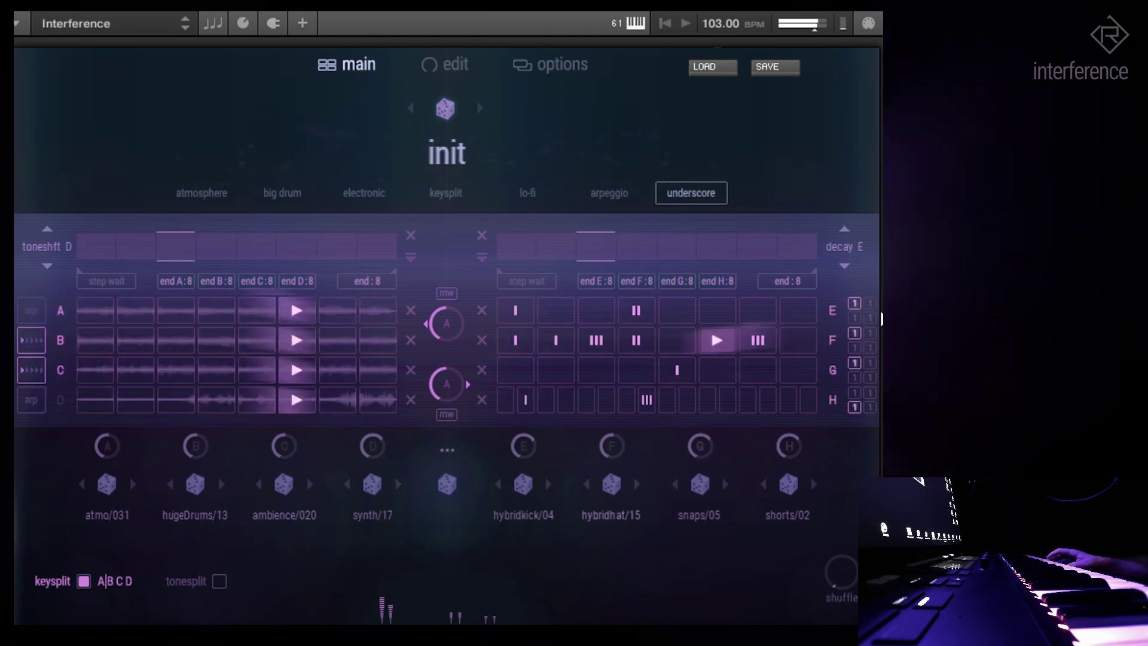
# - Roll the dice for slots H, G, F and E, giving tapekick/10, hihat/29, snare/17 and atmo/ambi18
pyautogui.click(783, 483)
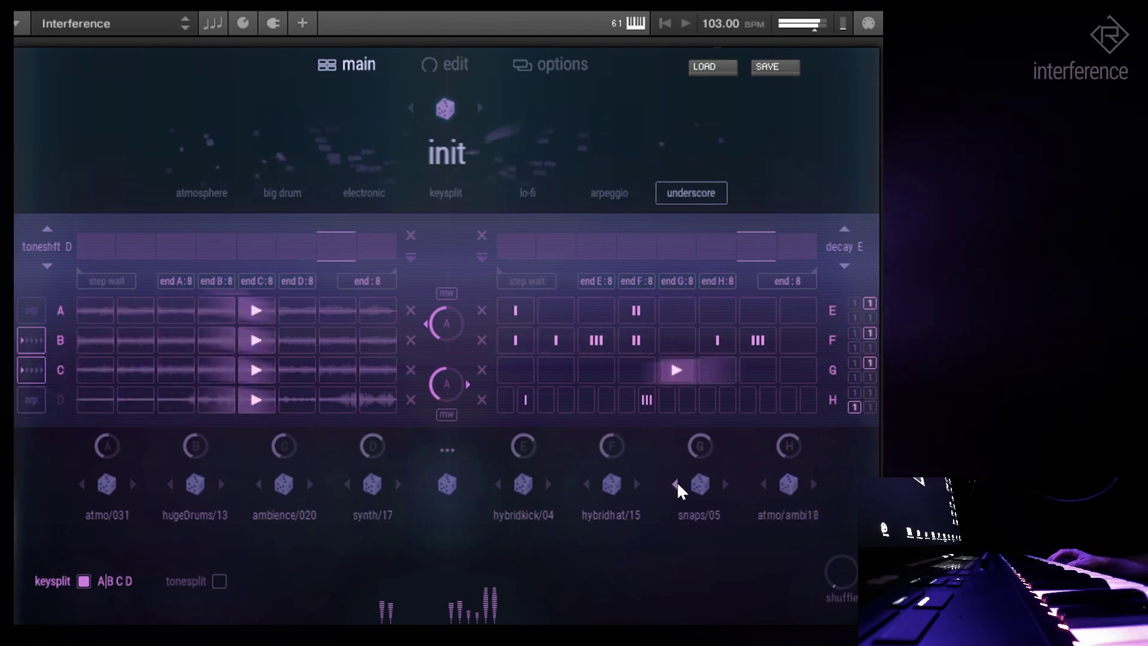
pyautogui.click(697, 484)
pyautogui.click(610, 481)
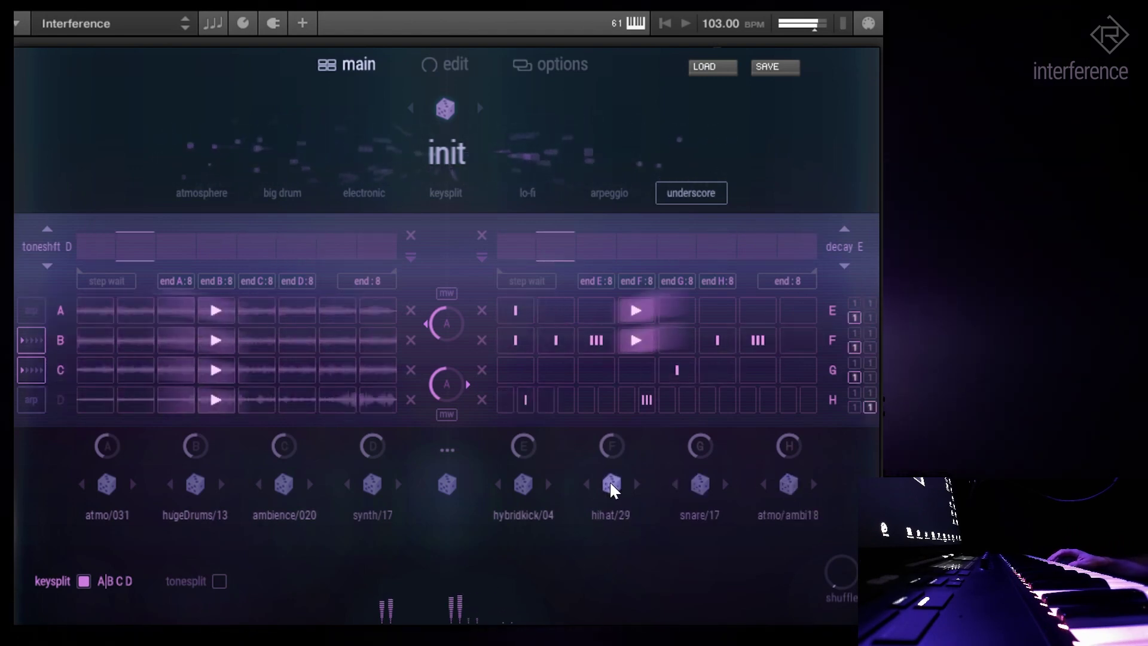
pyautogui.click(524, 484)
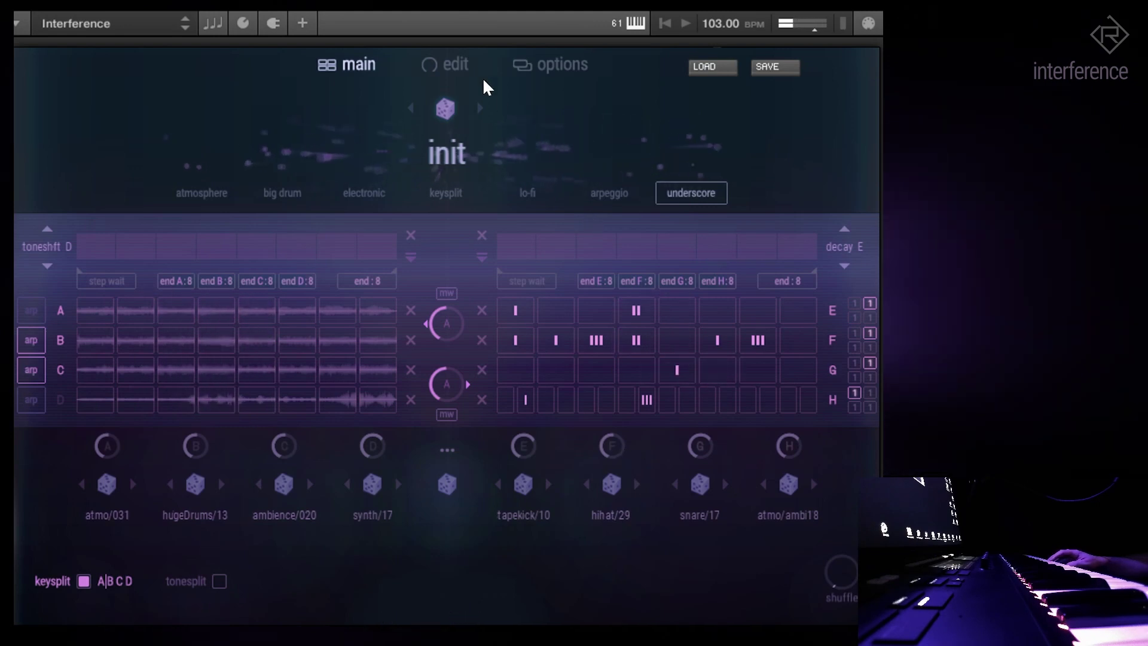
pyautogui.click(446, 67)
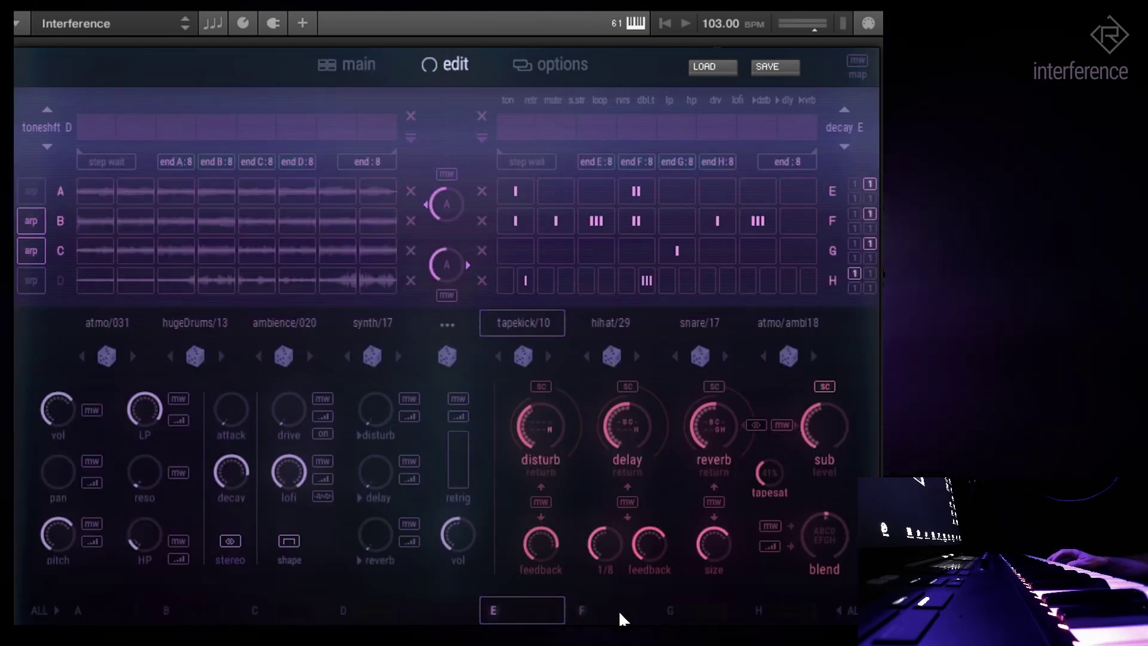
# - Select slot F and reassign the right step lane from 'decay E' to 'variation F'
pyautogui.click(621, 615)
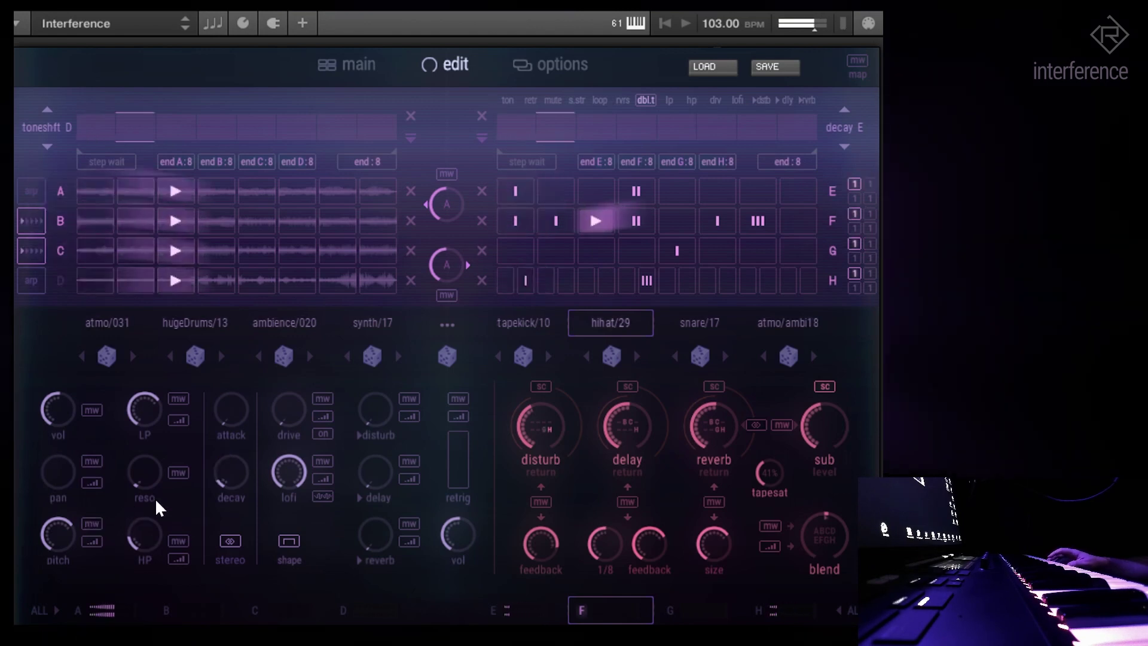
pyautogui.click(859, 128)
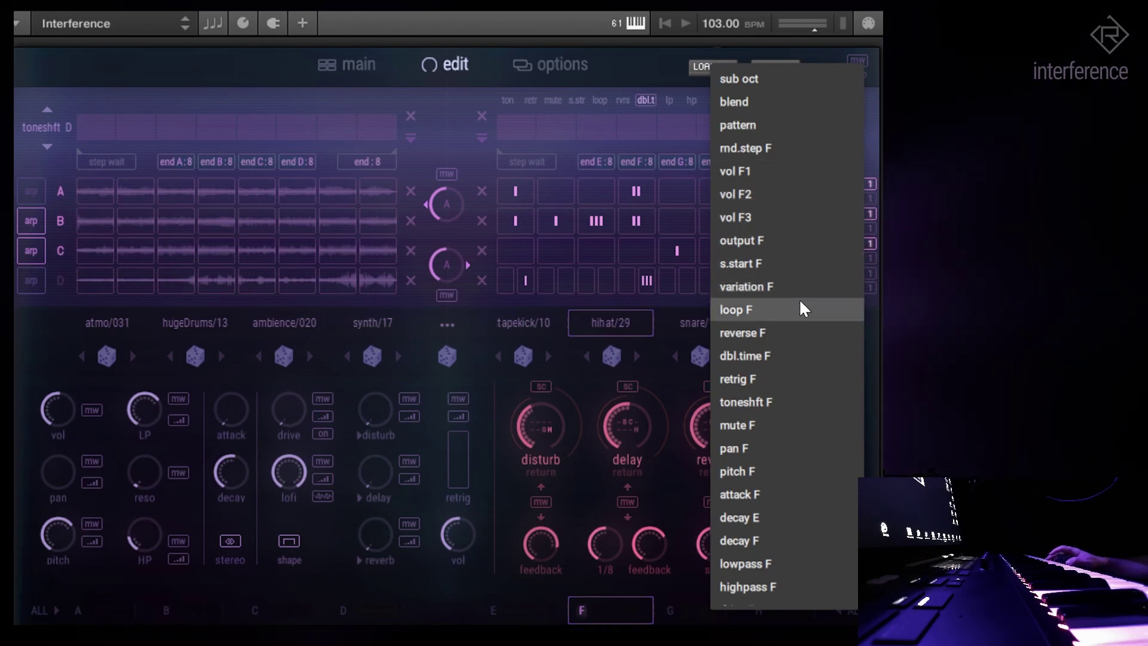
pyautogui.click(810, 287)
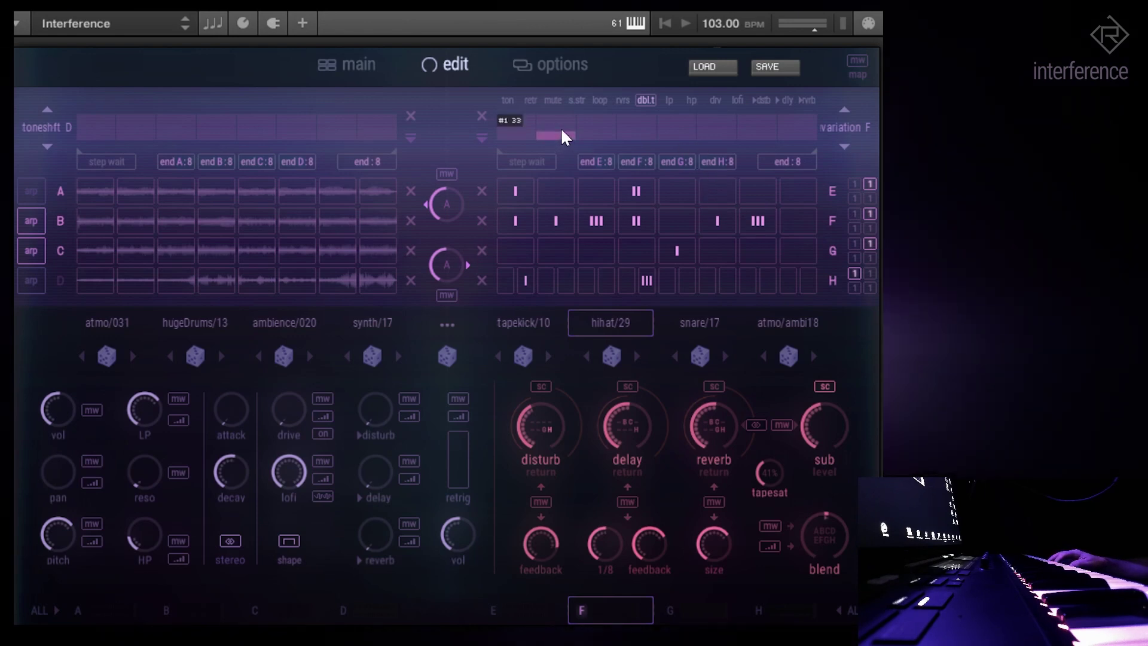
# - Expand the variation F lane and draw steps 3–7, with steps 5 and 6 at full
pyautogui.click(482, 138)
pyautogui.click(482, 139)
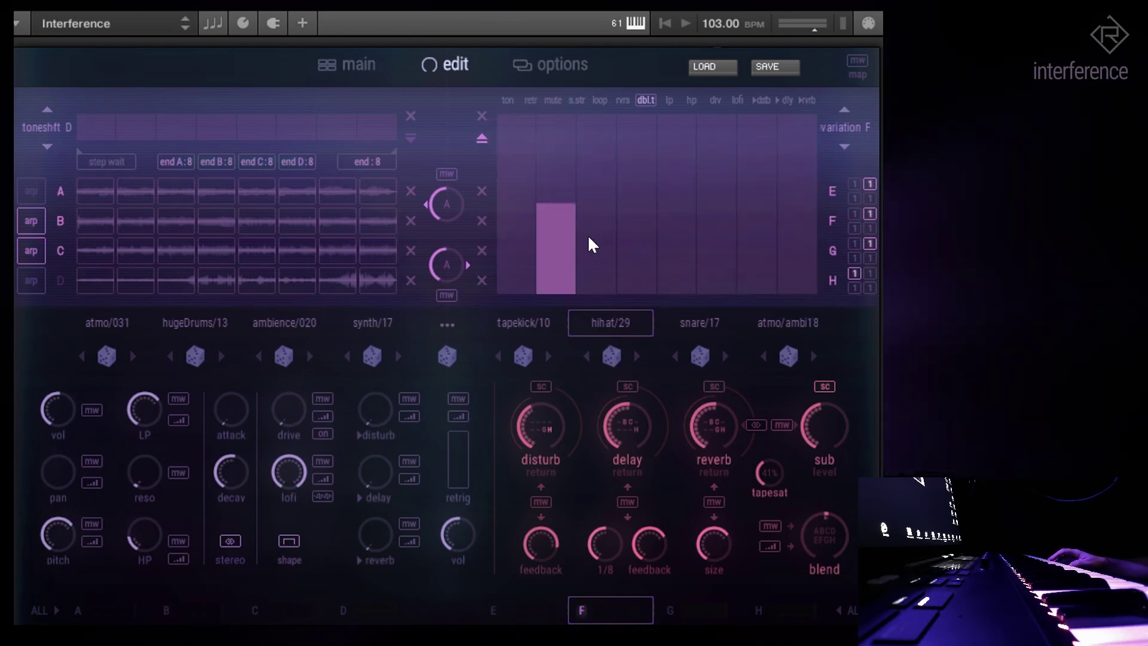
pyautogui.moveTo(562, 256); pyautogui.dragTo(598, 204)
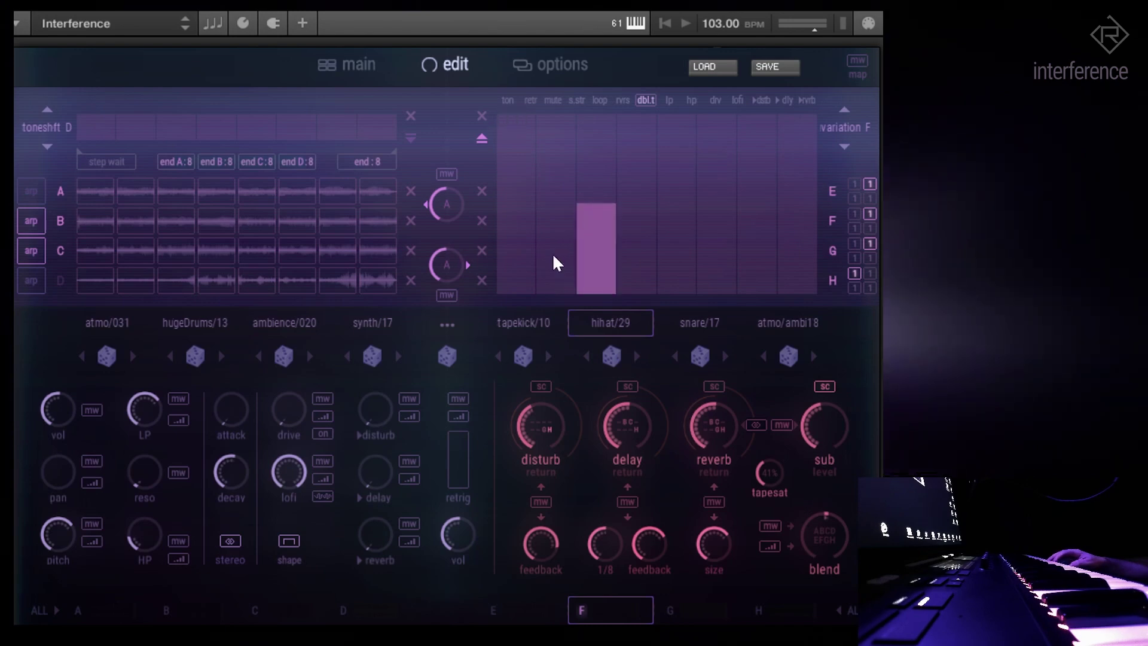
pyautogui.click(636, 204)
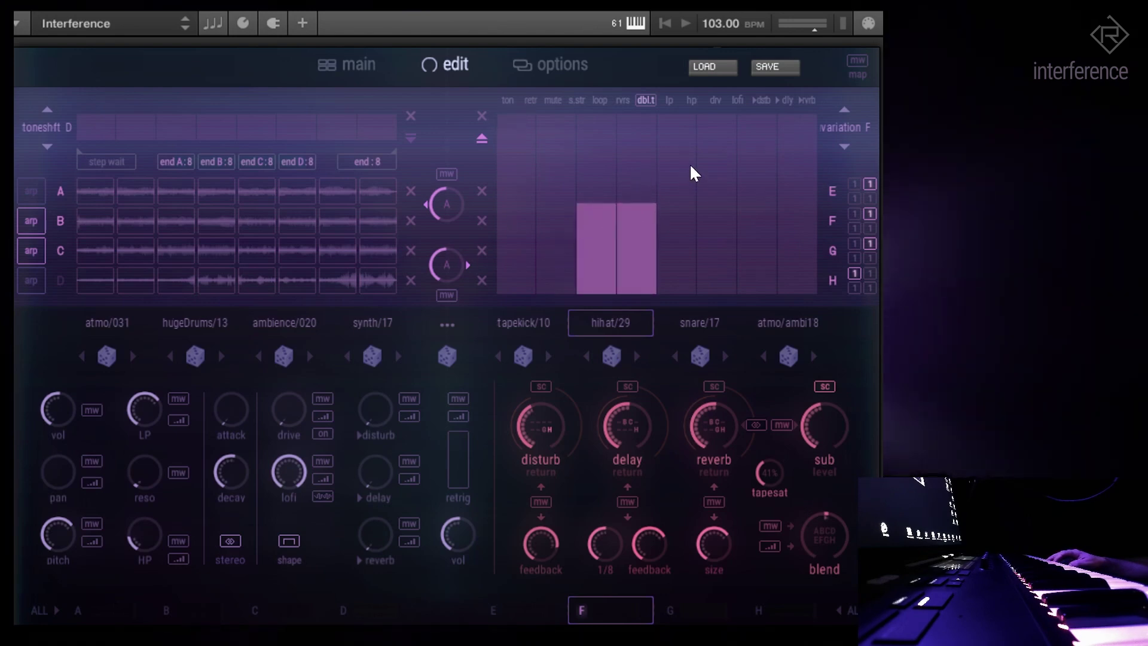
pyautogui.moveTo(690, 163); pyautogui.dragTo(688, 117)
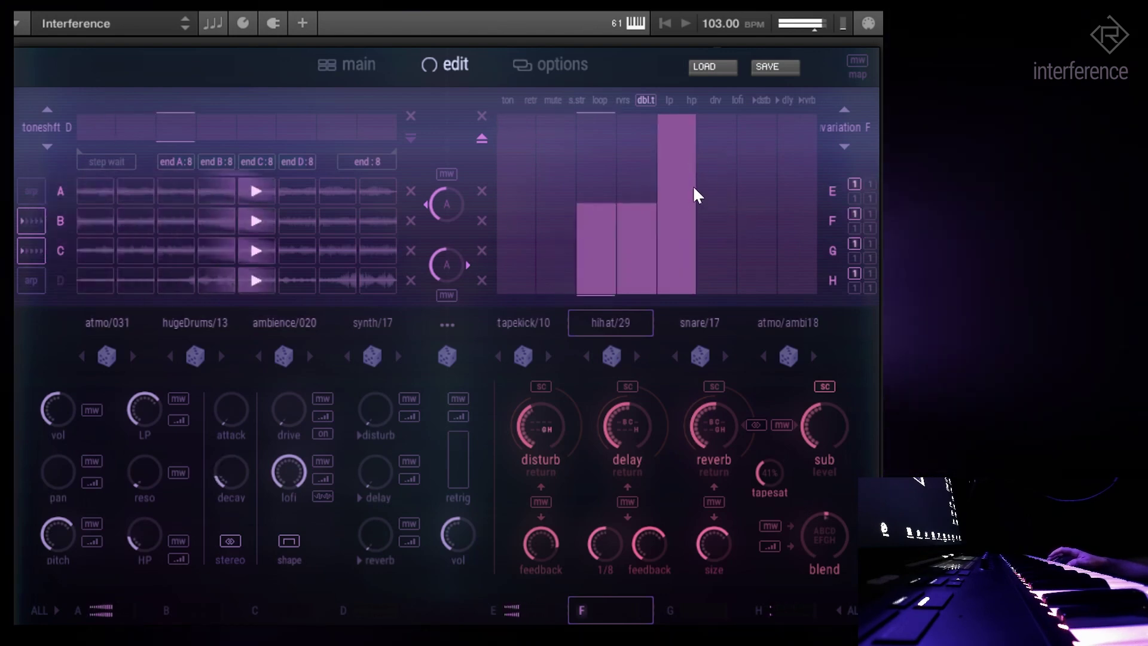
pyautogui.click(726, 161)
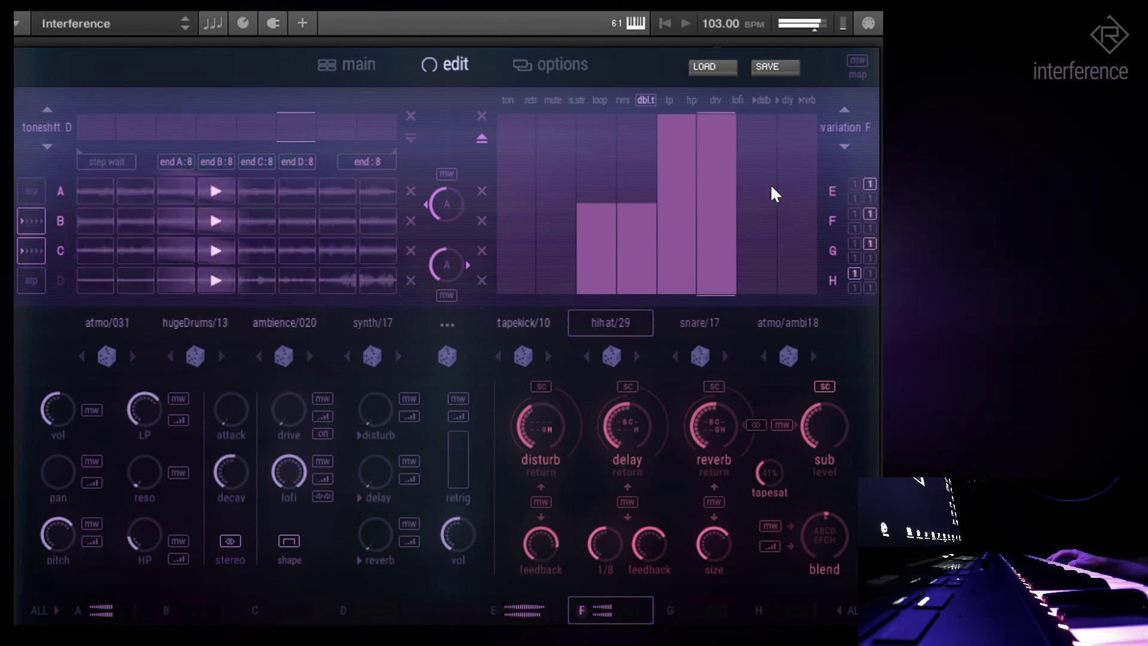
pyautogui.click(771, 190)
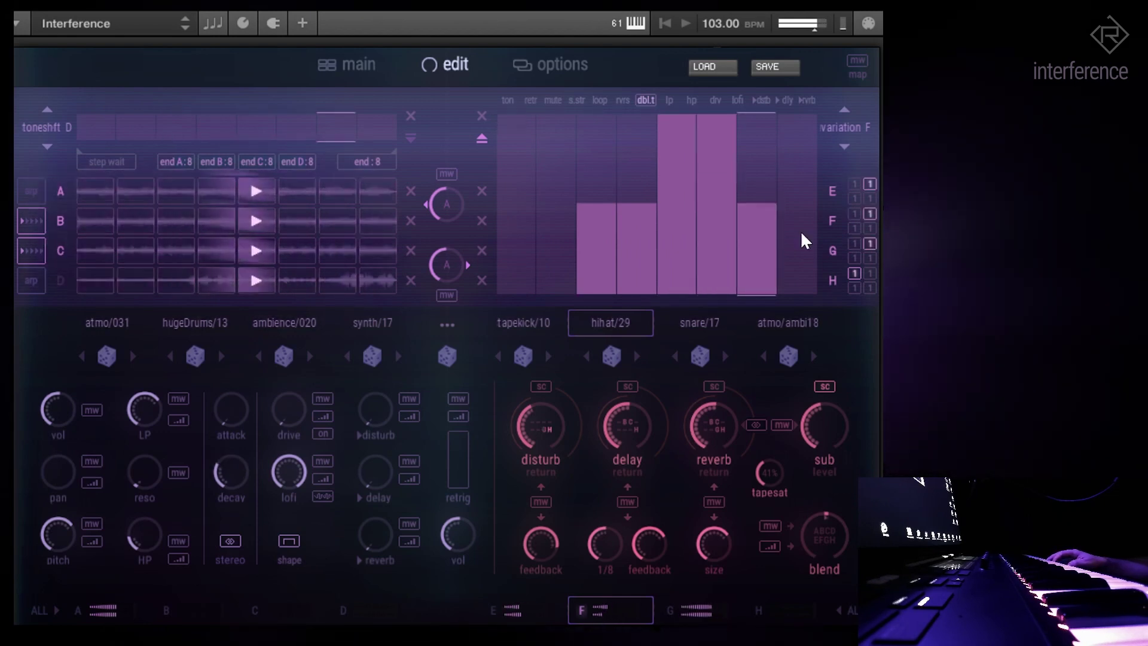
pyautogui.click(482, 139)
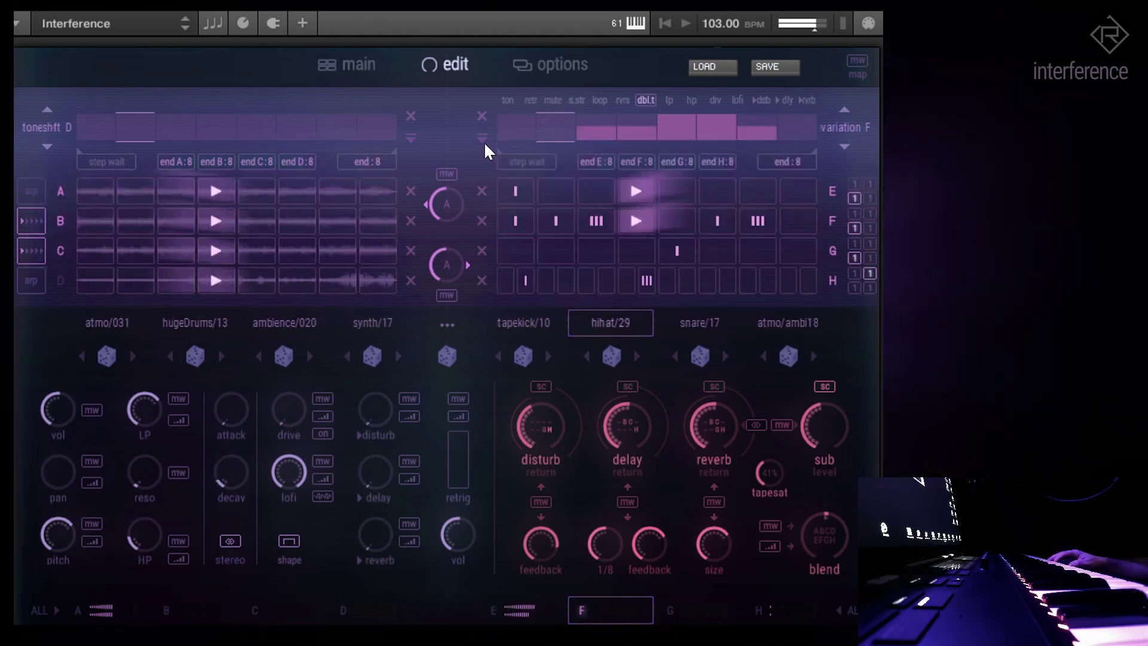
# - Switch the lane to variation E and draw values into its first three steps
pyautogui.click(844, 147)
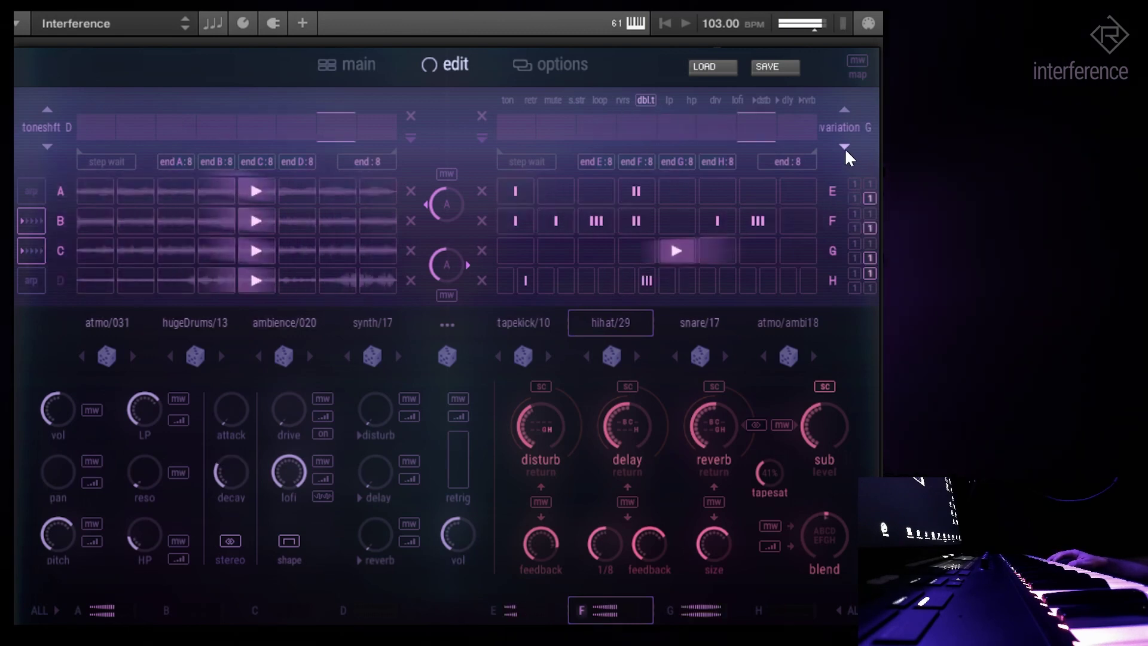
pyautogui.click(844, 111)
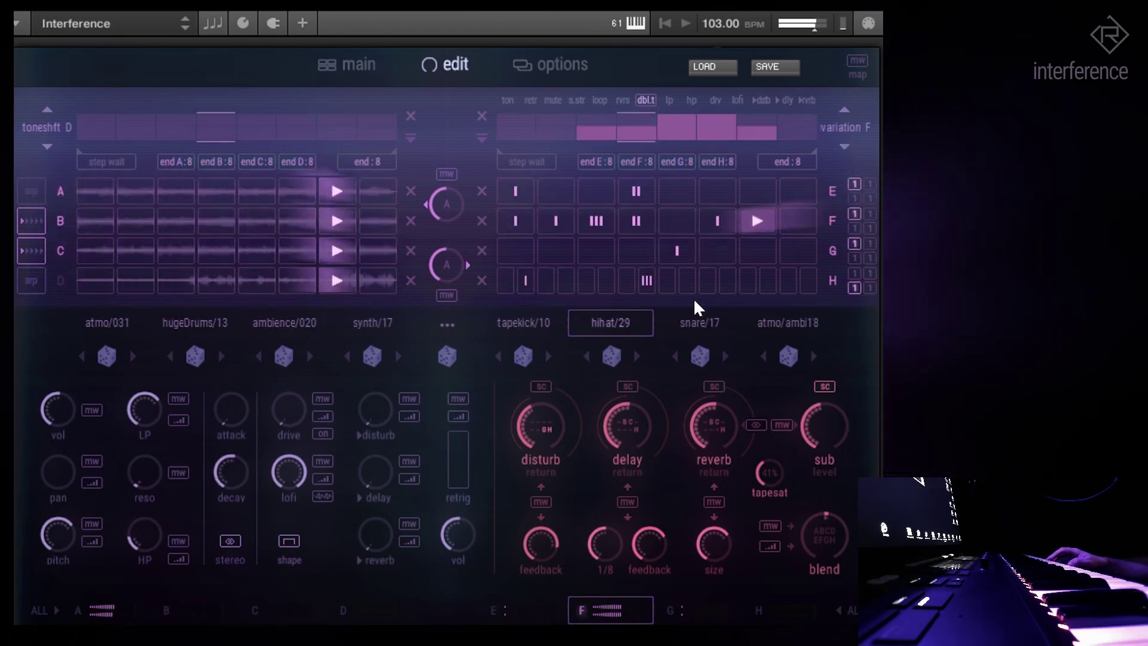
pyautogui.click(842, 106)
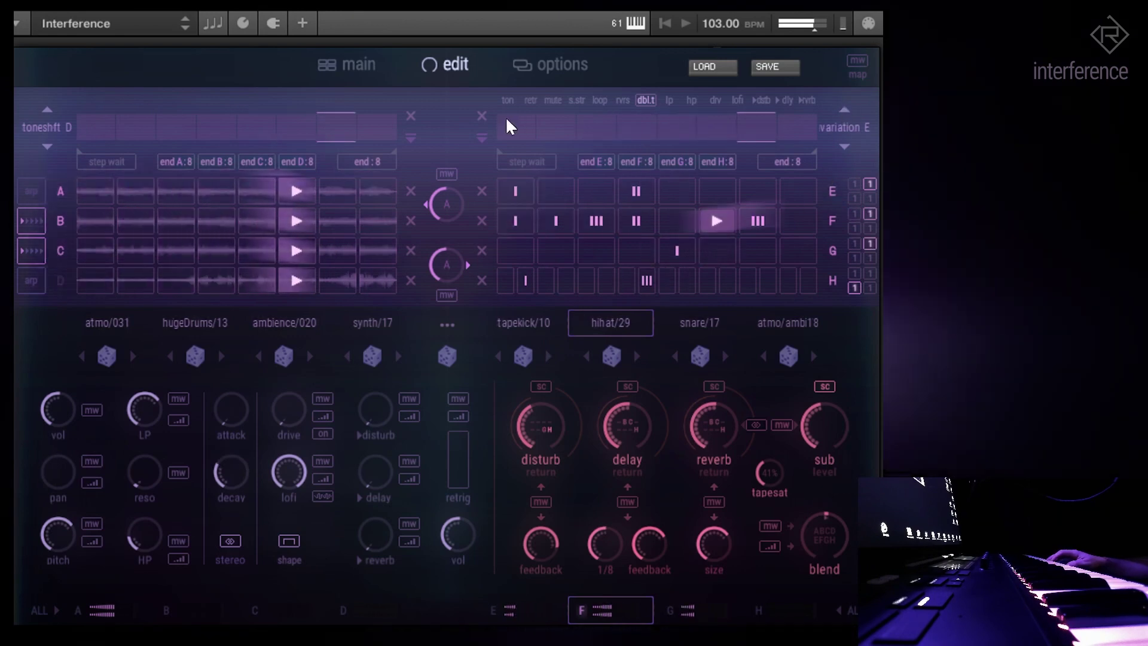
pyautogui.moveTo(507, 119)
pyautogui.mouseDown()
pyautogui.moveTo(566, 133)
pyautogui.moveTo(582, 115)
pyautogui.moveTo(631, 124)
pyautogui.mouseUp()
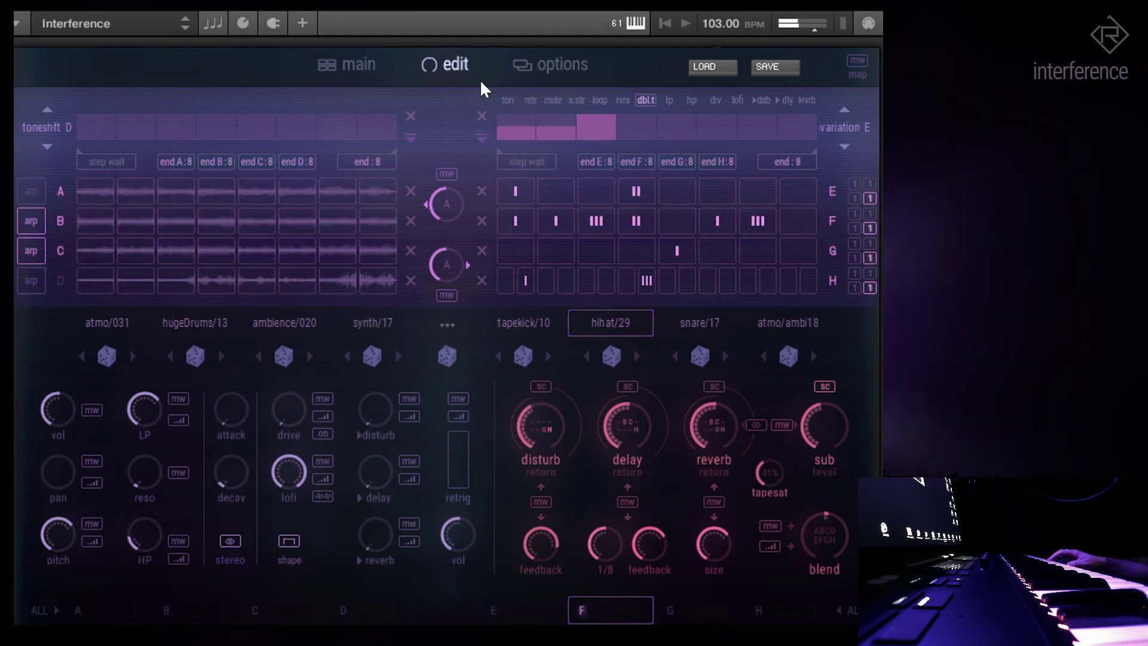
pyautogui.click(551, 67)
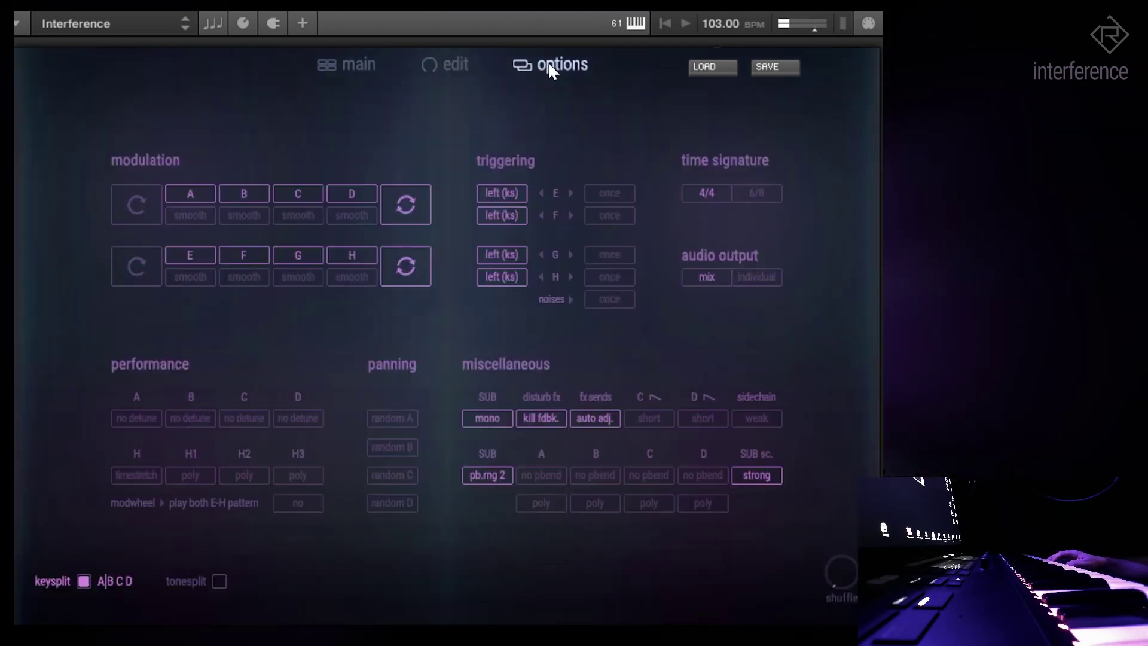
# - Select slot B (hugeDrums/13), target its modulation lane to 'arp oct', and fill steps at mid level
pyautogui.click(369, 66)
pyautogui.click(448, 65)
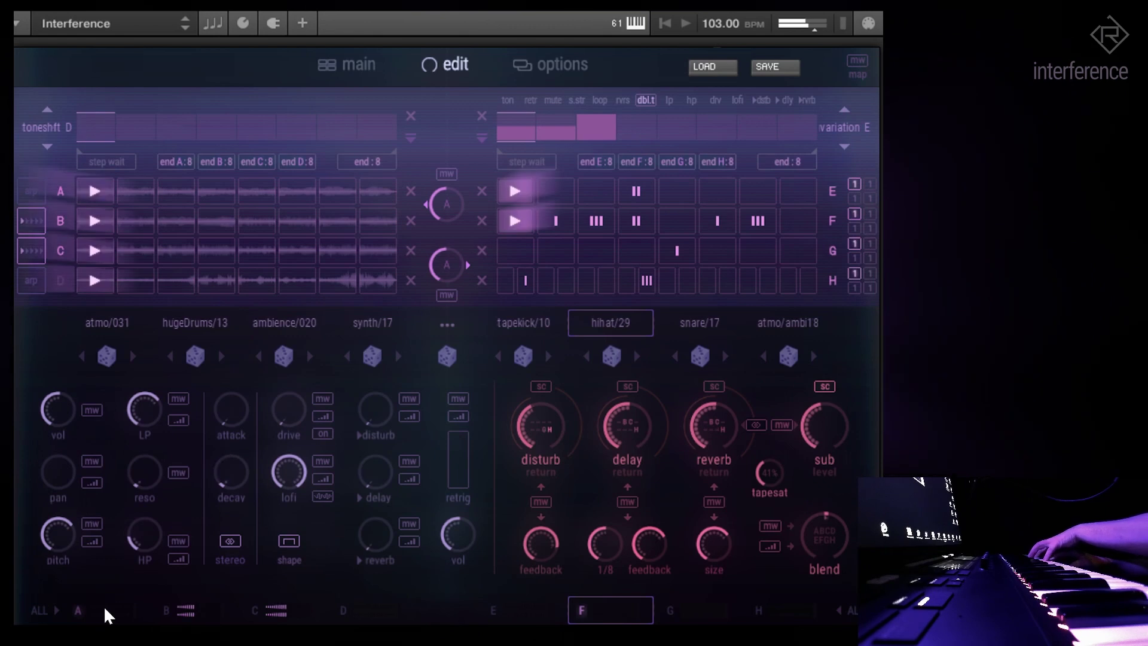
pyautogui.click(206, 607)
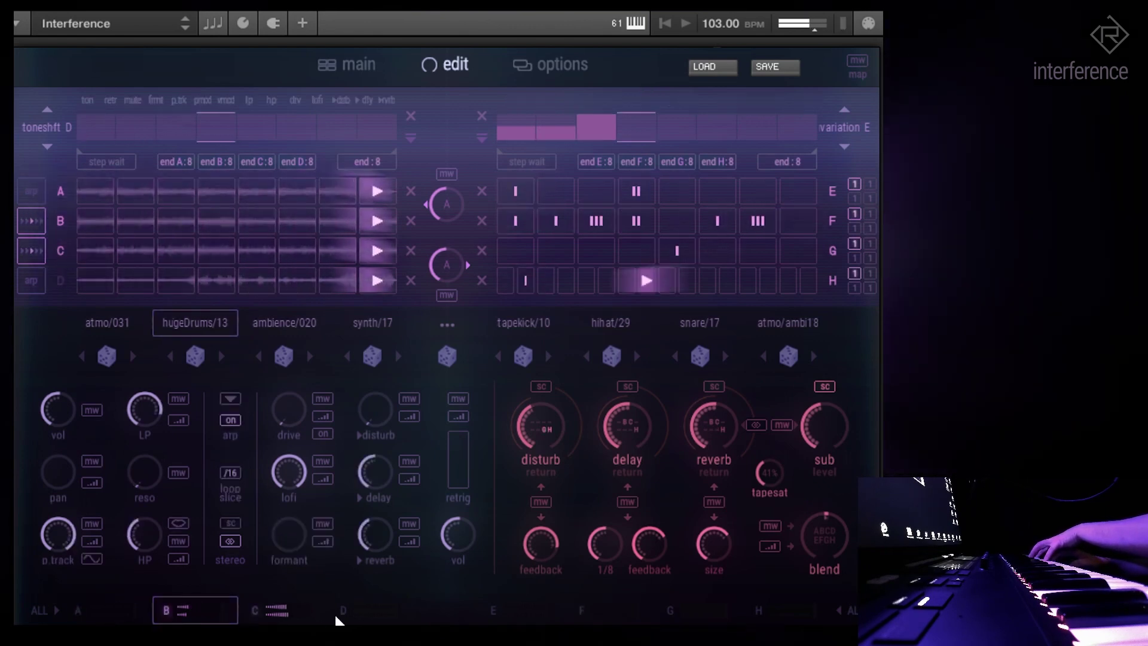
pyautogui.click(53, 131)
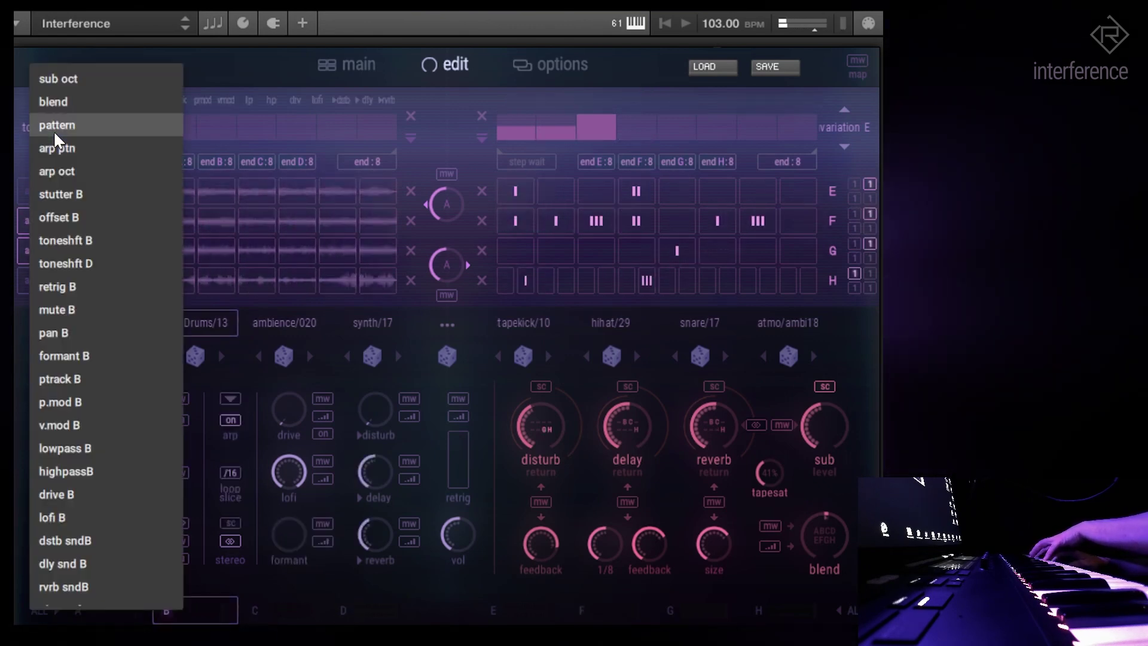
pyautogui.click(88, 173)
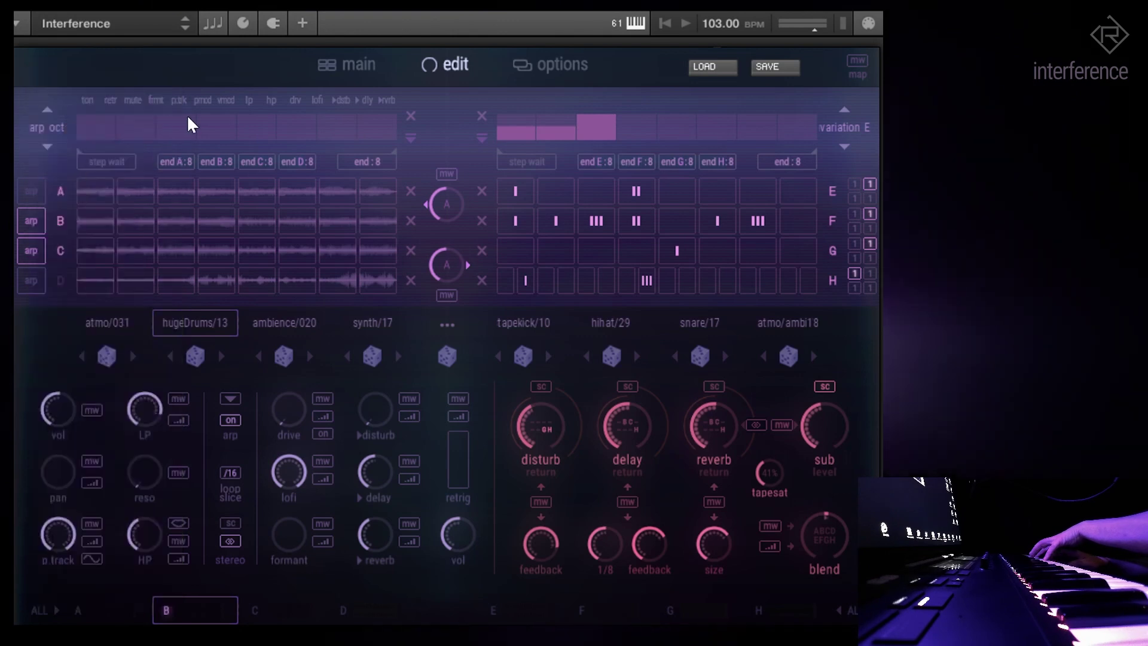
pyautogui.click(409, 117)
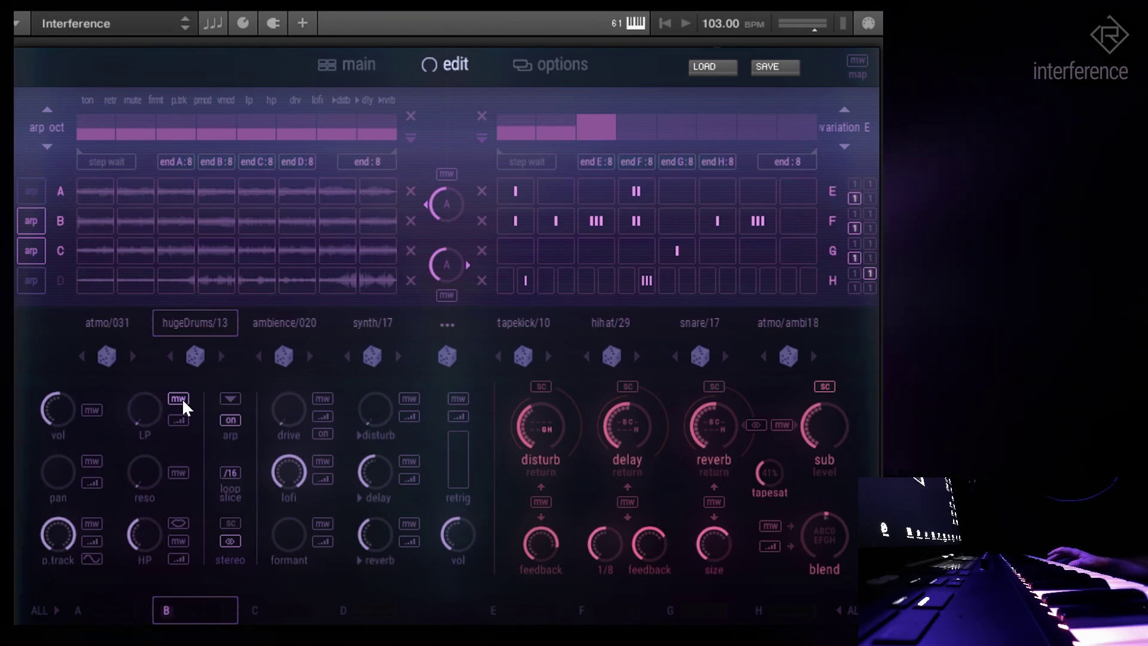
# - Enable mw on slot B's LP filter knob, then select slot C (ambience/020)
pyautogui.click(179, 398)
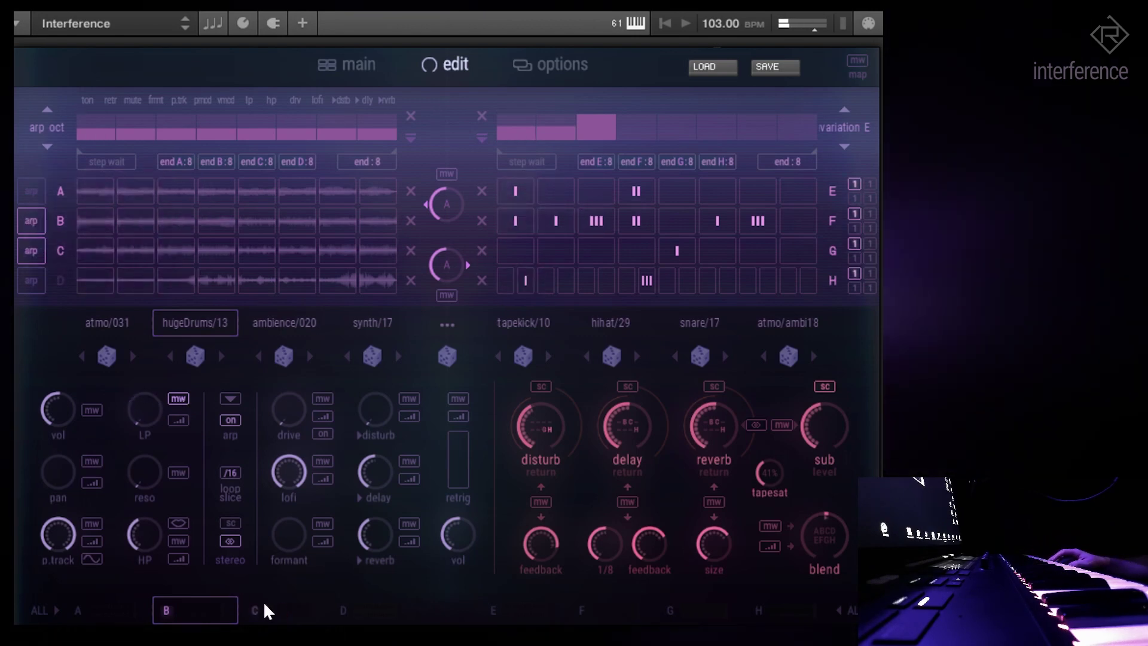
pyautogui.click(264, 605)
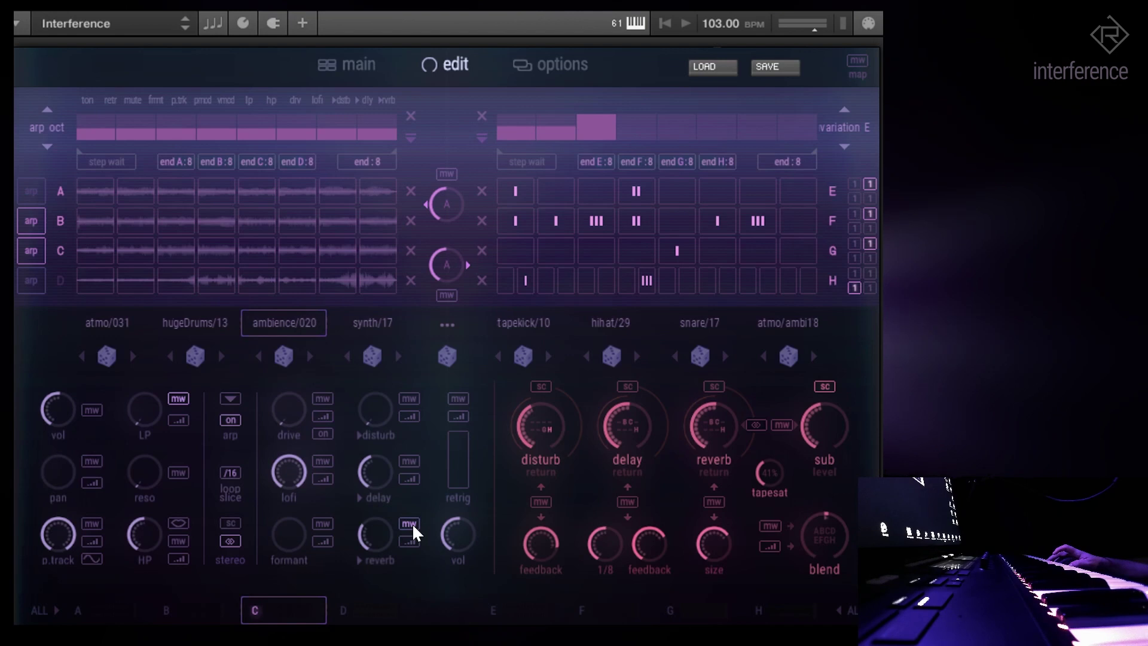
# - Enable mw on slot B's reverb send, then review the mw map ranges for slots C and B
pyautogui.click(192, 616)
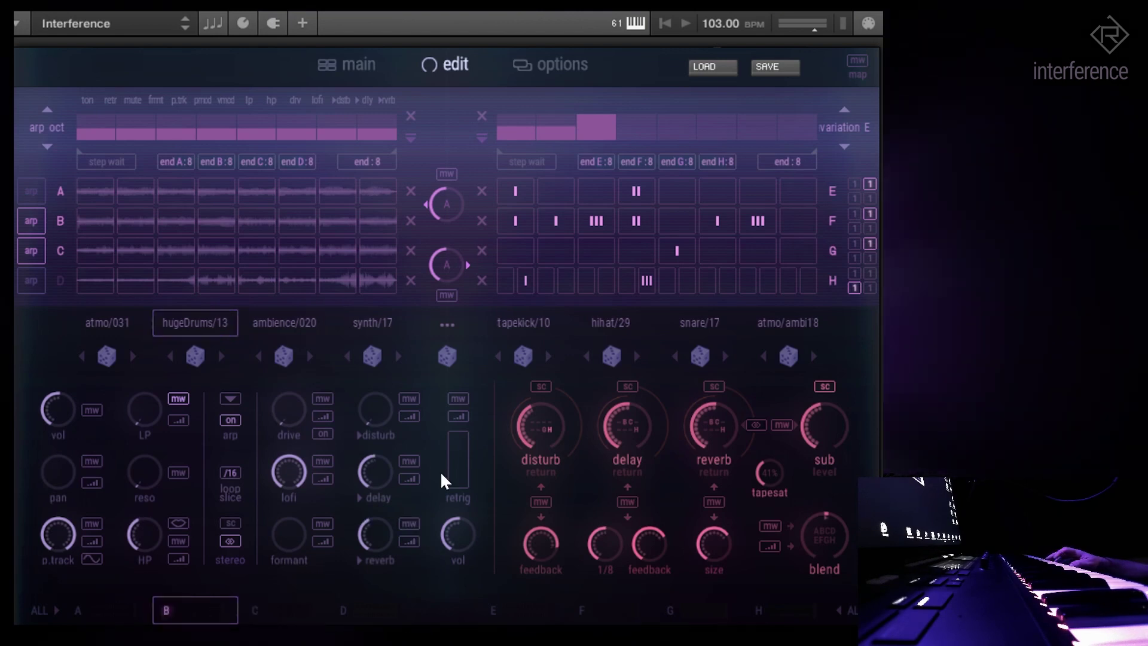
pyautogui.click(413, 522)
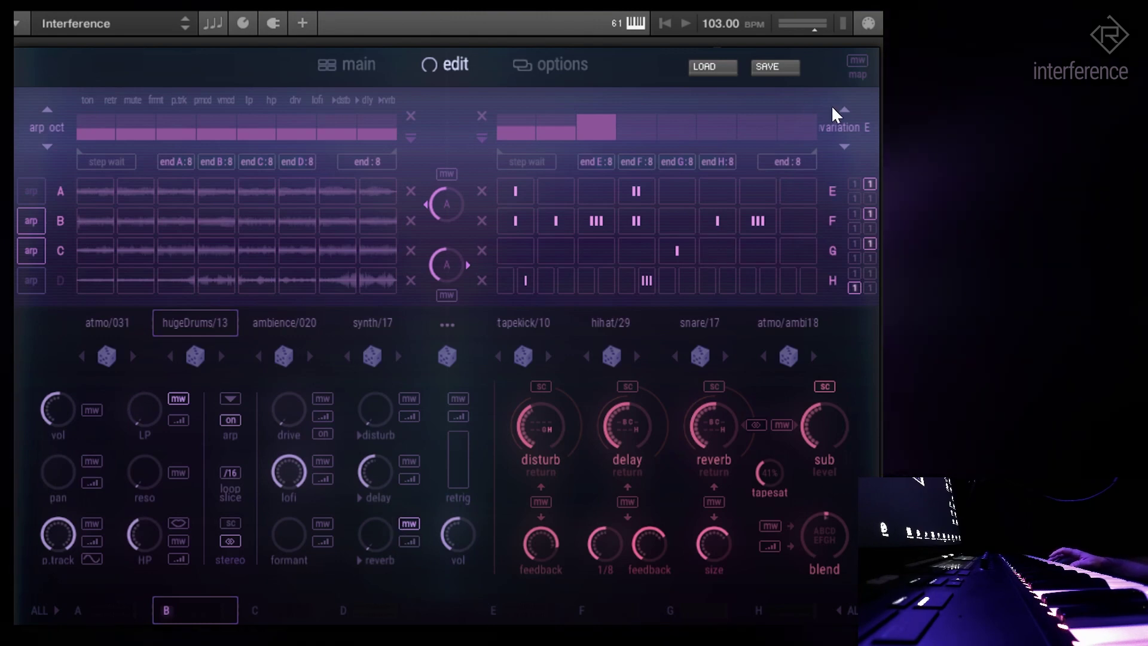
pyautogui.click(862, 60)
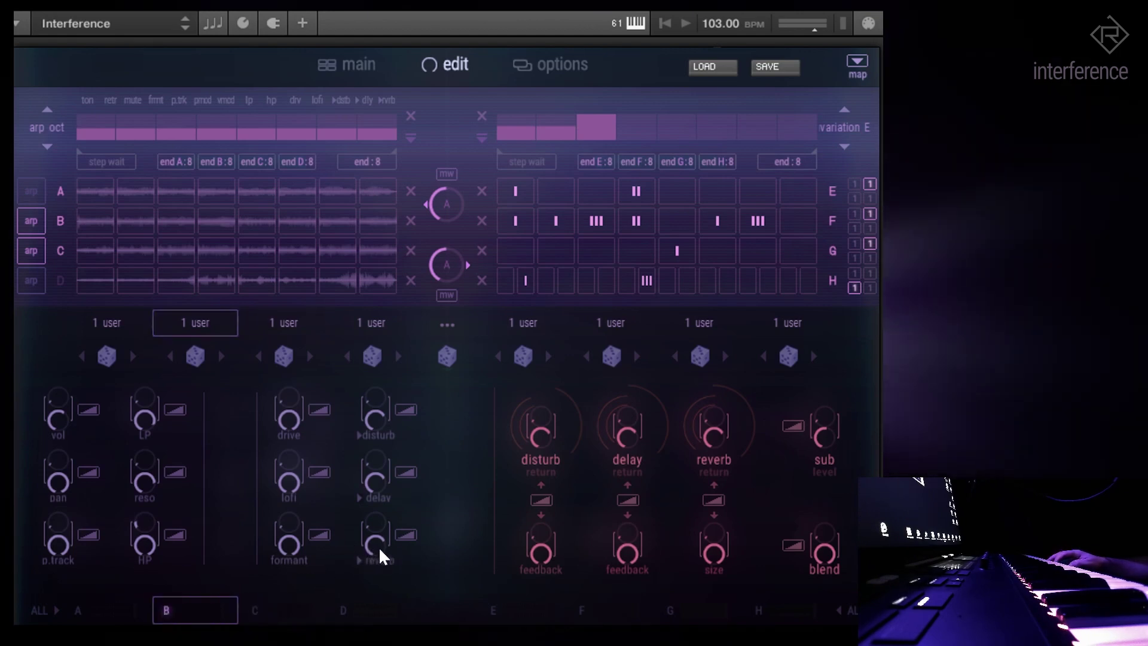
pyautogui.click(317, 607)
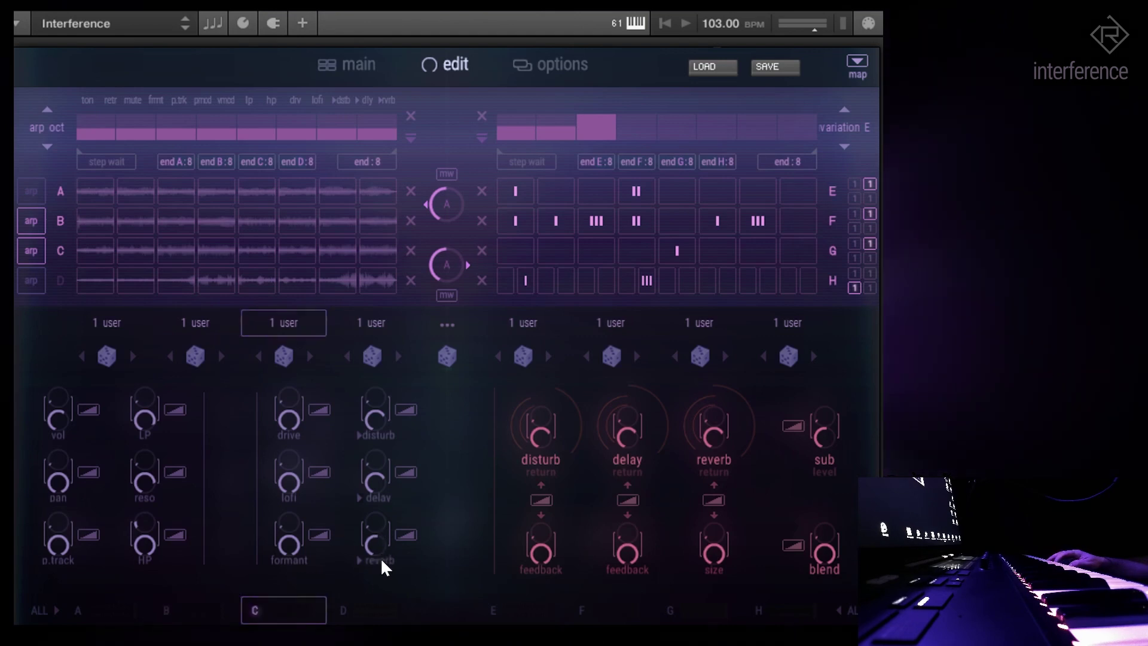
pyautogui.click(230, 611)
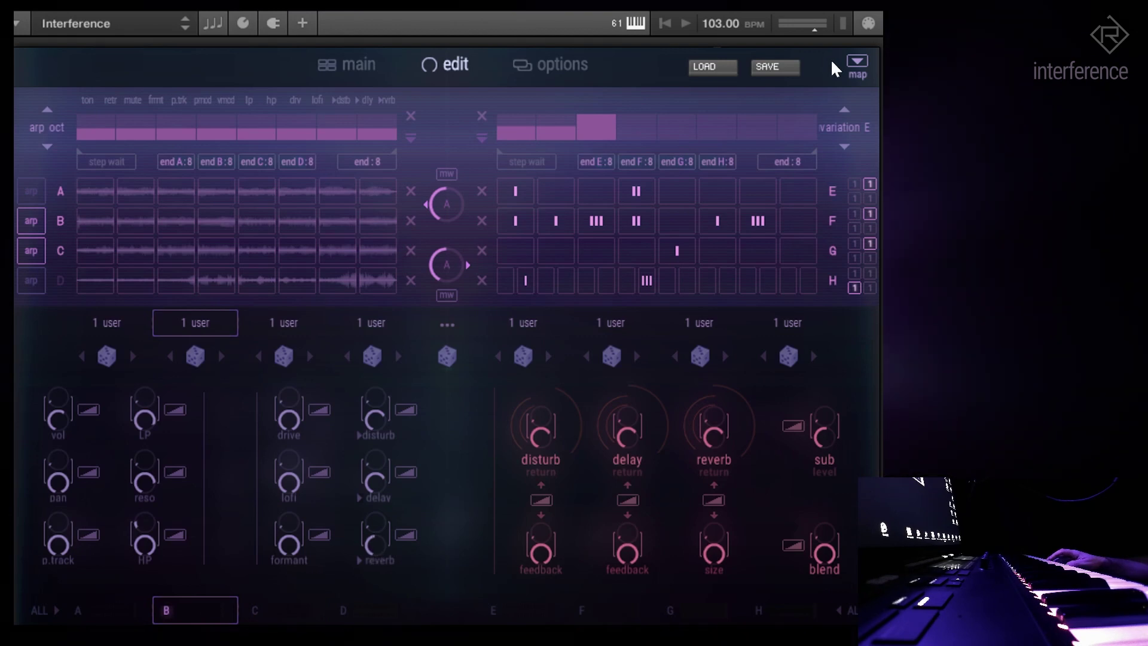
pyautogui.click(854, 60)
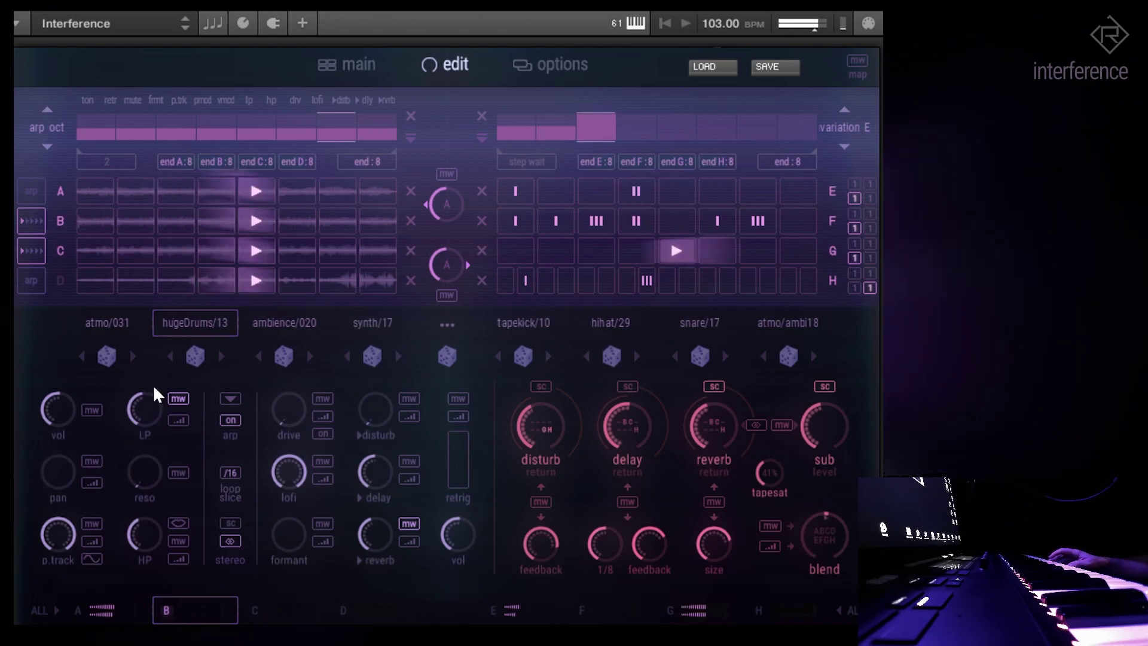
# - Step slot A forward to atmo/033 and slot B forward to hugeDrums/14
pyautogui.click(133, 356)
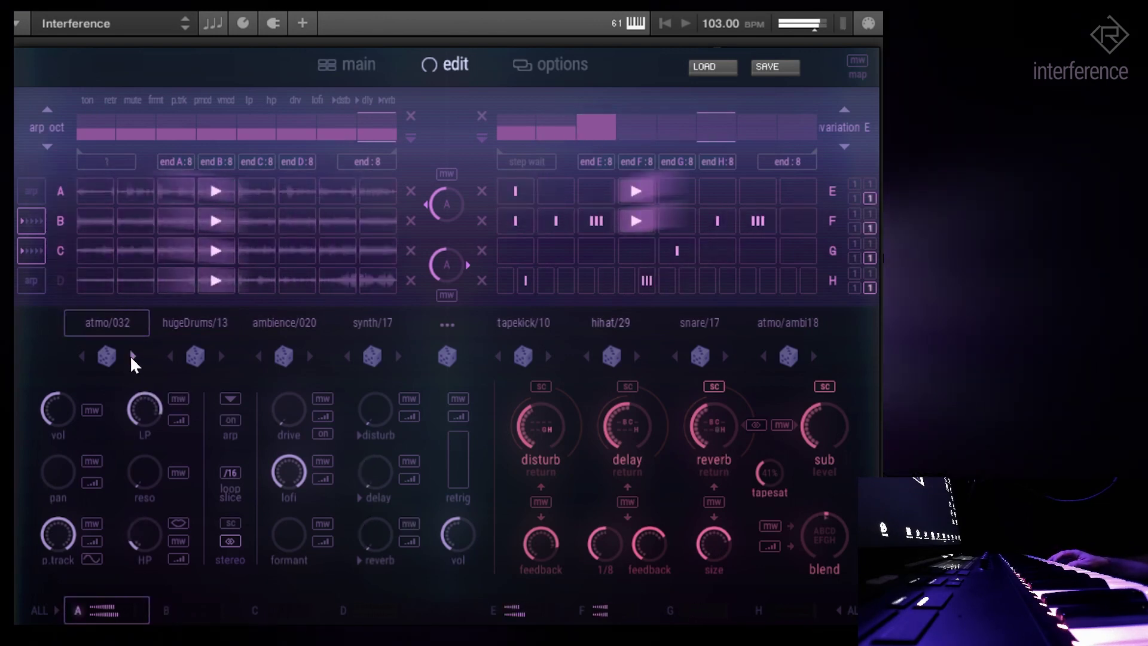
pyautogui.click(133, 356)
pyautogui.click(221, 356)
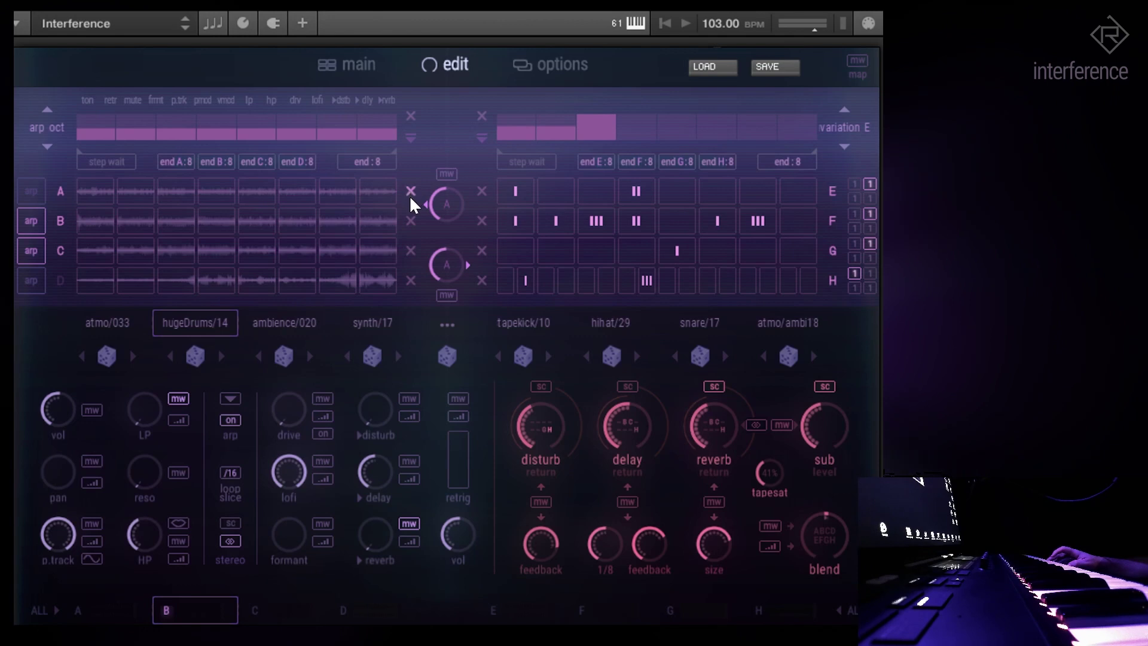
# - Clear loop rows B and C, then place slices at B steps 2, 5, 8 and C steps 4, 6
pyautogui.click(411, 220)
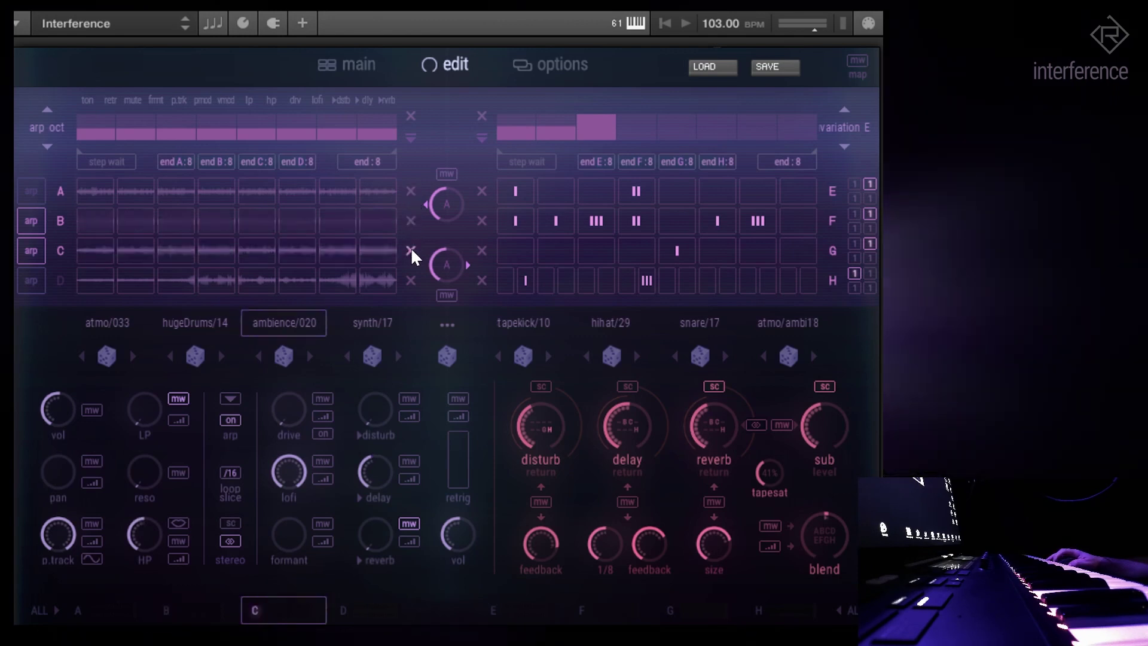
pyautogui.click(411, 250)
pyautogui.click(143, 228)
pyautogui.click(211, 256)
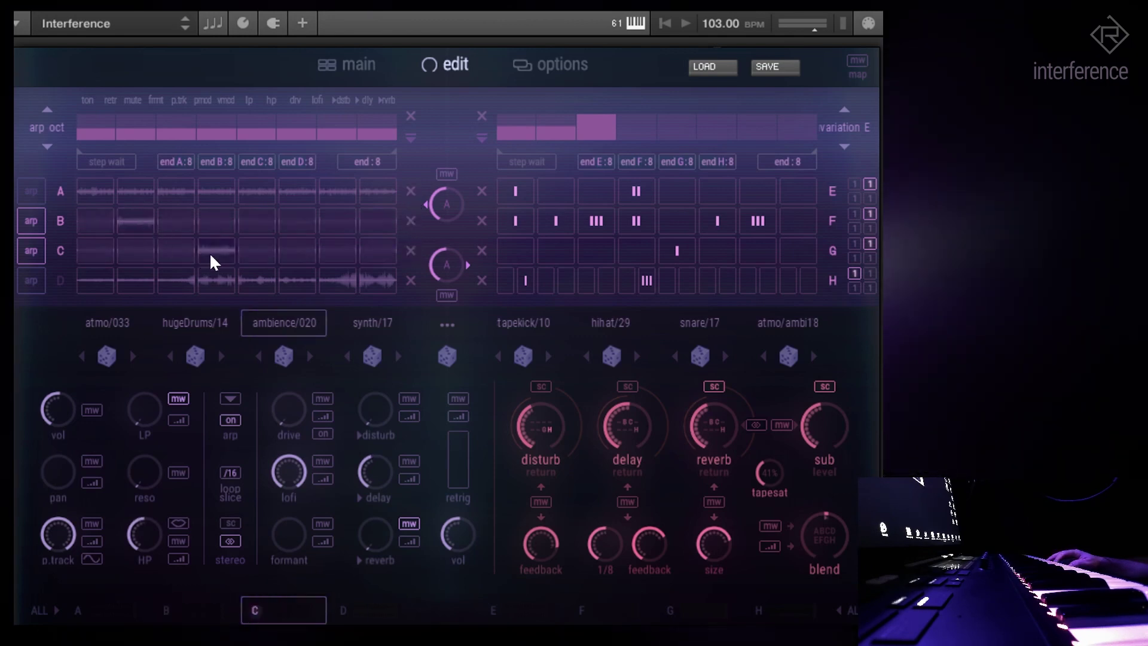
pyautogui.click(251, 232)
pyautogui.click(293, 247)
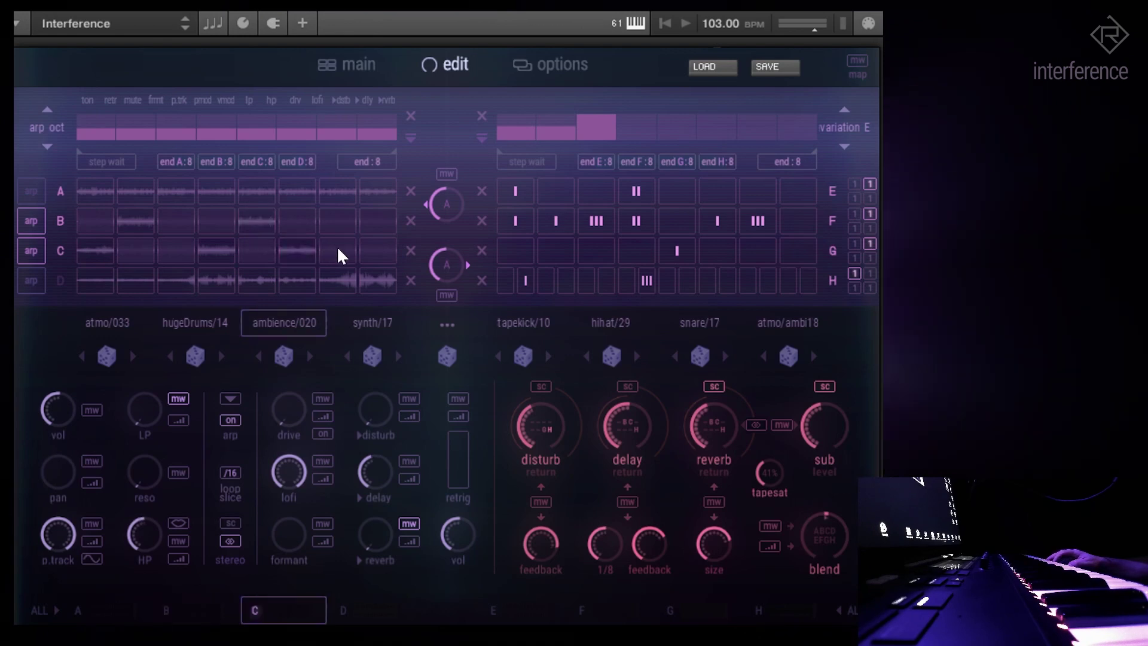
pyautogui.click(378, 227)
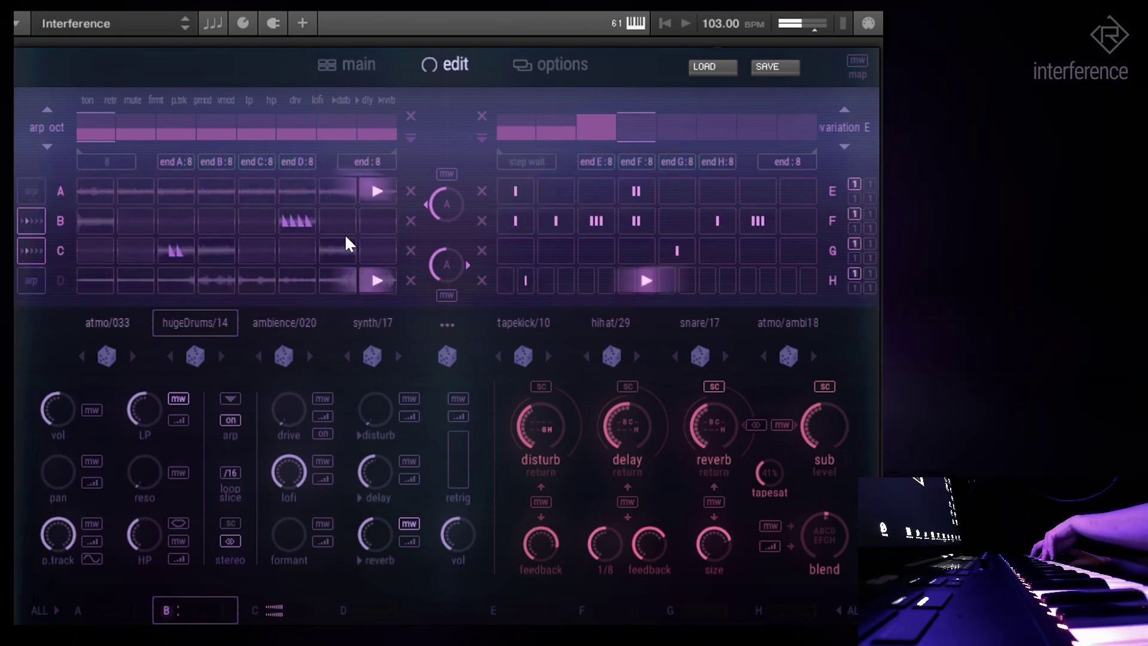
# - Make row C's sixth step a gated slice
pyautogui.click(300, 250)
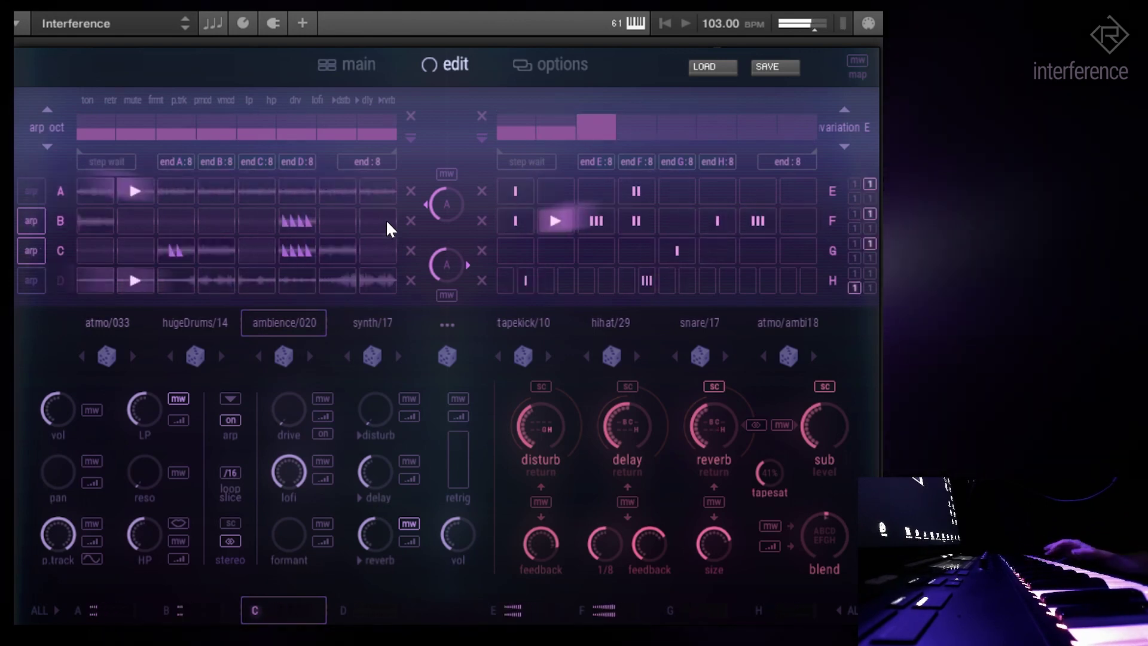
# - Randomize the kit to ambience/098, groove/003, electronic/29, kick/22 and others, keeping ambience/020
pyautogui.click(447, 354)
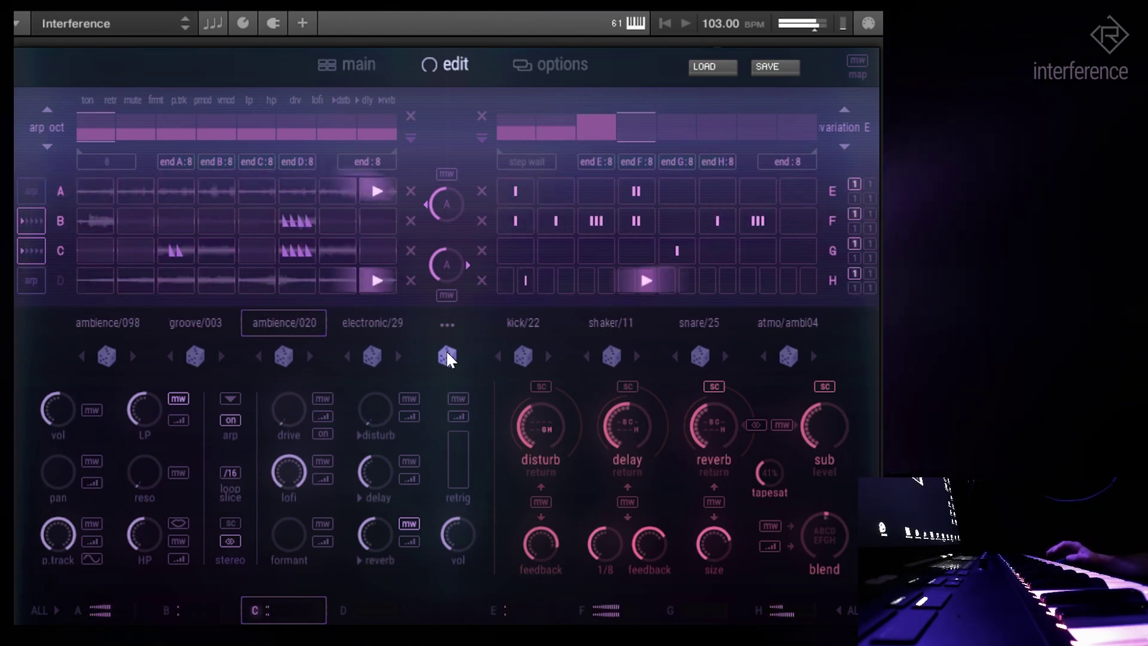
# - Re-randomize the kit to bass/029, synth/70, handPerc/17, tapekick/23 and others, keeping ambience/020
pyautogui.click(445, 354)
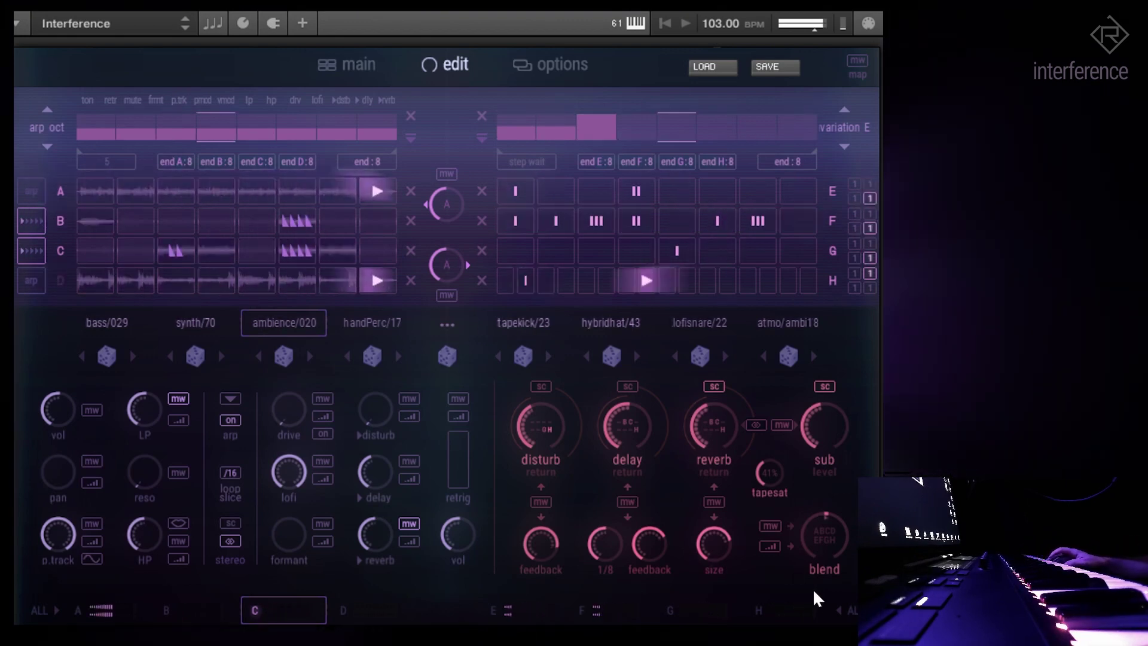
# - With slot E shown, randomize the kit to bass/087, hugeDrums/09, kick/17, impact/02 and others
pyautogui.click(450, 320)
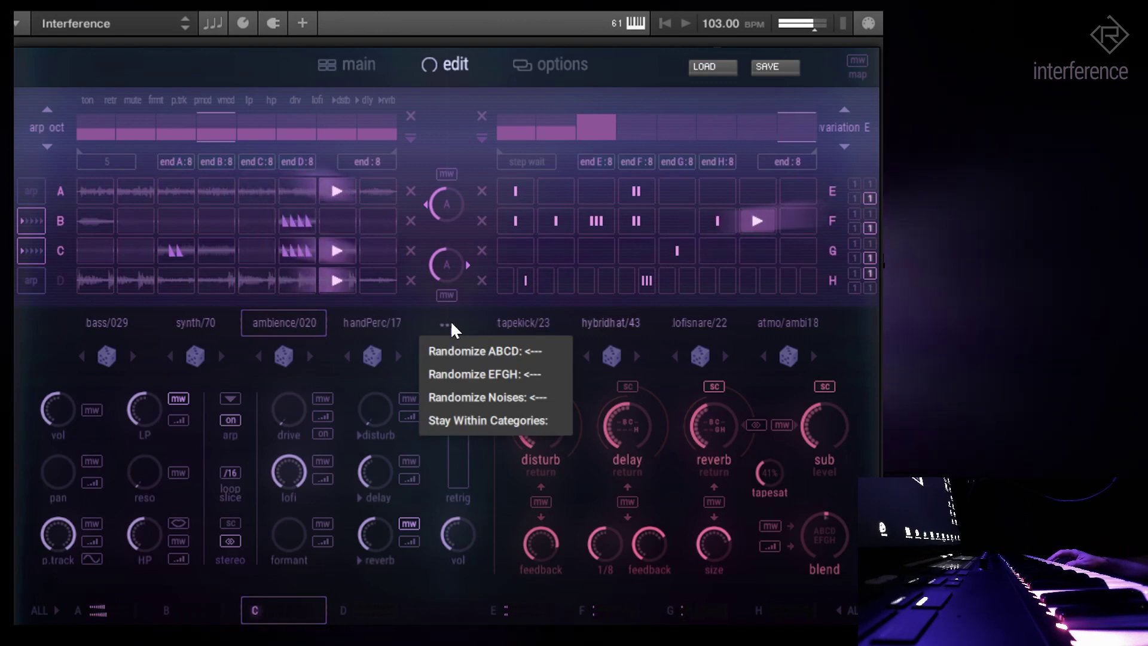
pyautogui.click(487, 421)
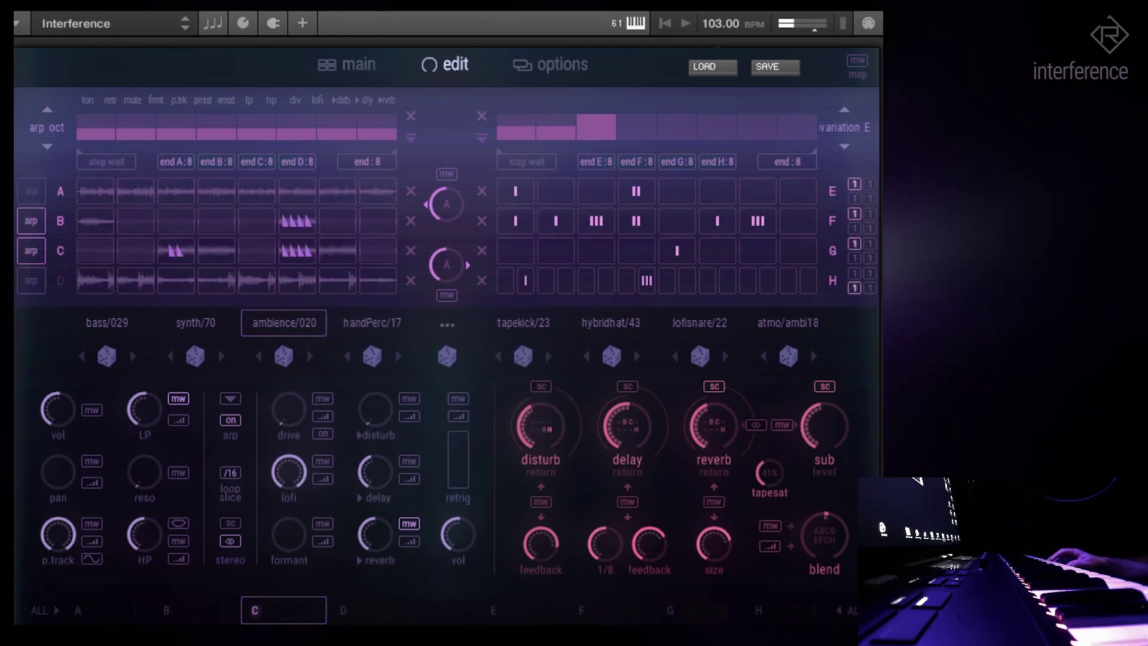
pyautogui.click(840, 613)
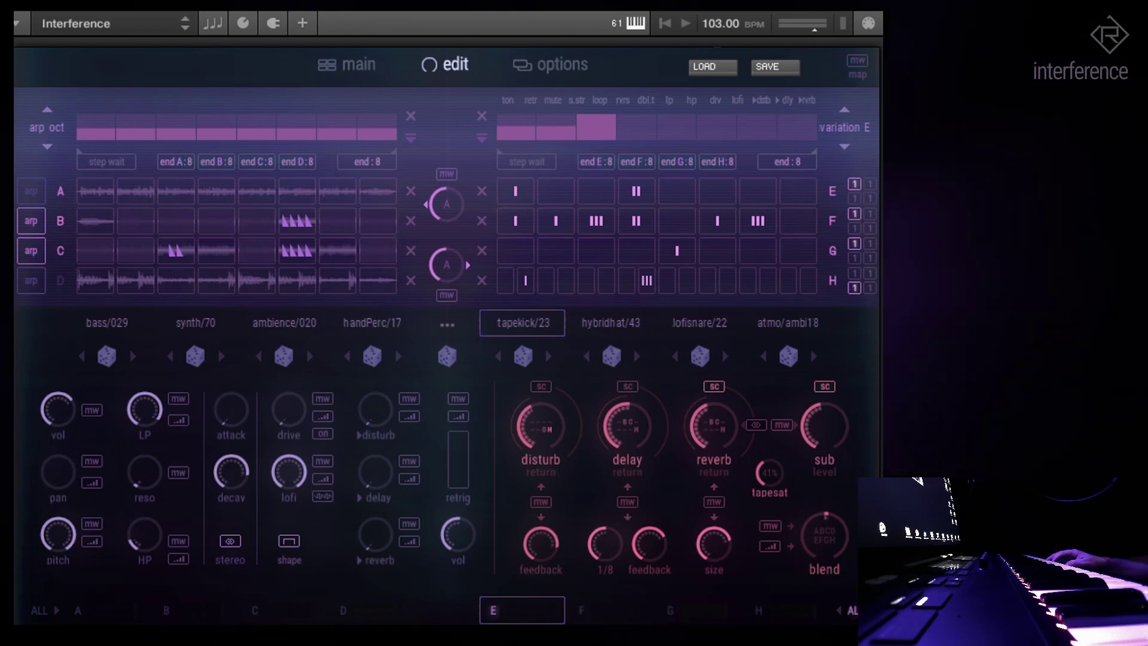
pyautogui.click(446, 355)
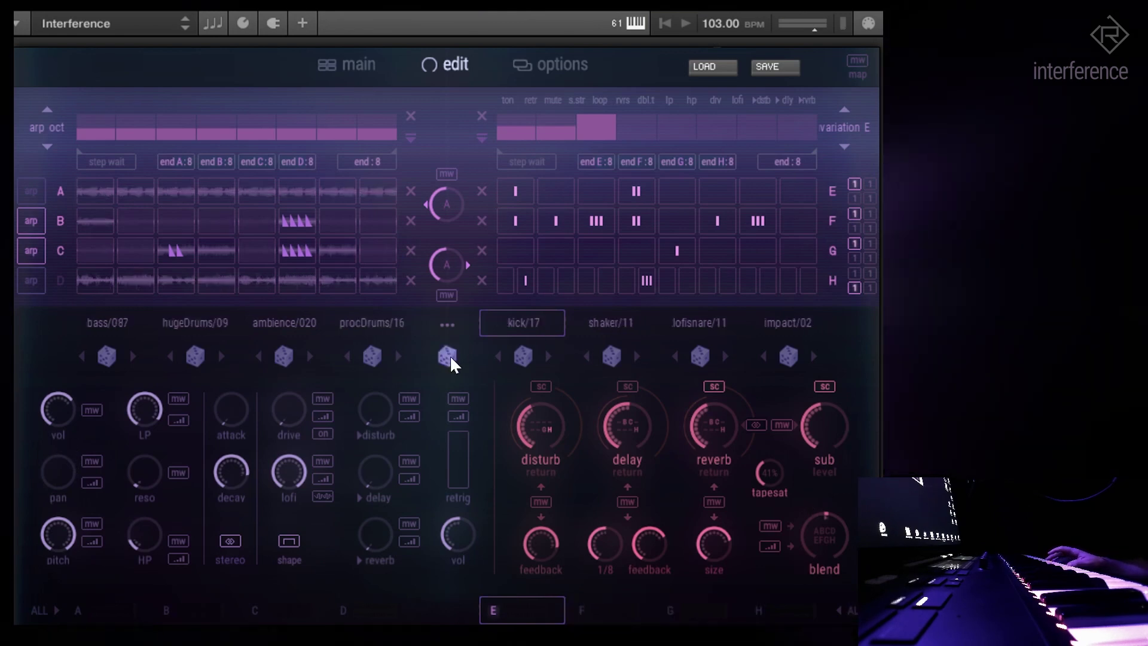